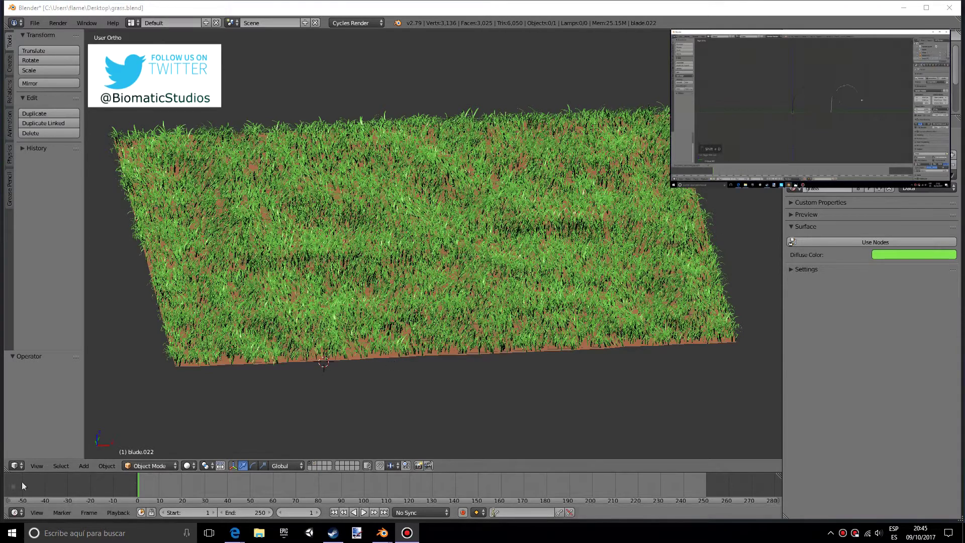
Step: Show the Node Editor in place of the 3D view and enable nodes for the grass material with Cycles Render
left_click(15, 466)
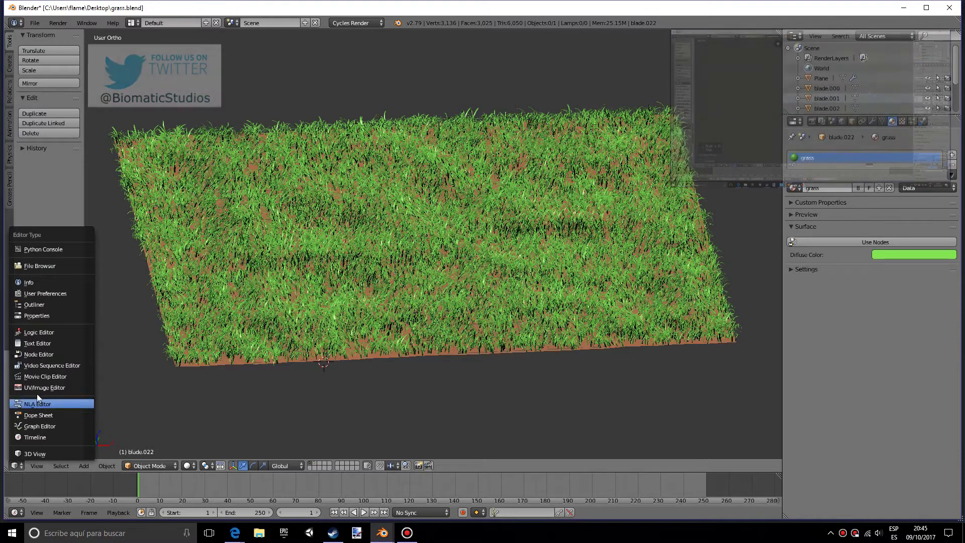
left_click(49, 355)
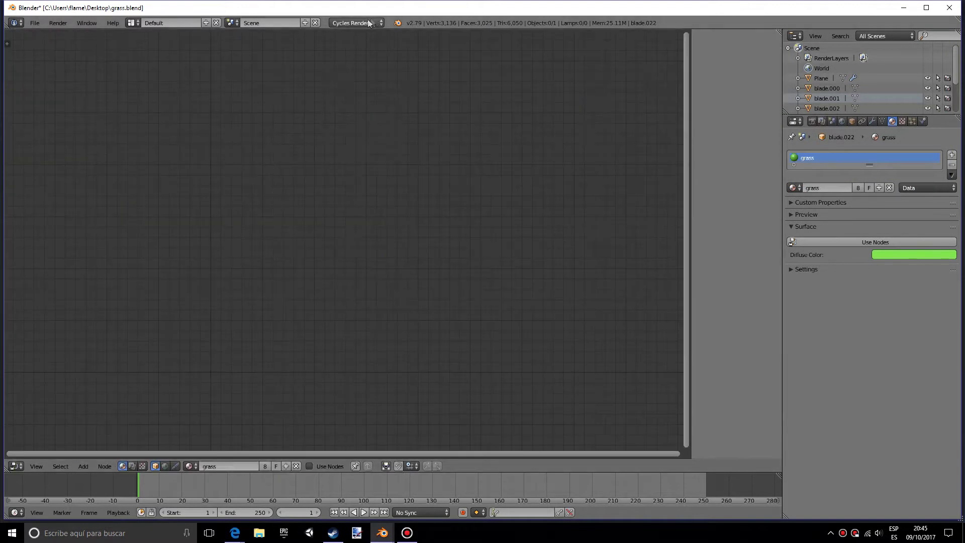
left_click(353, 22)
left_click(357, 54)
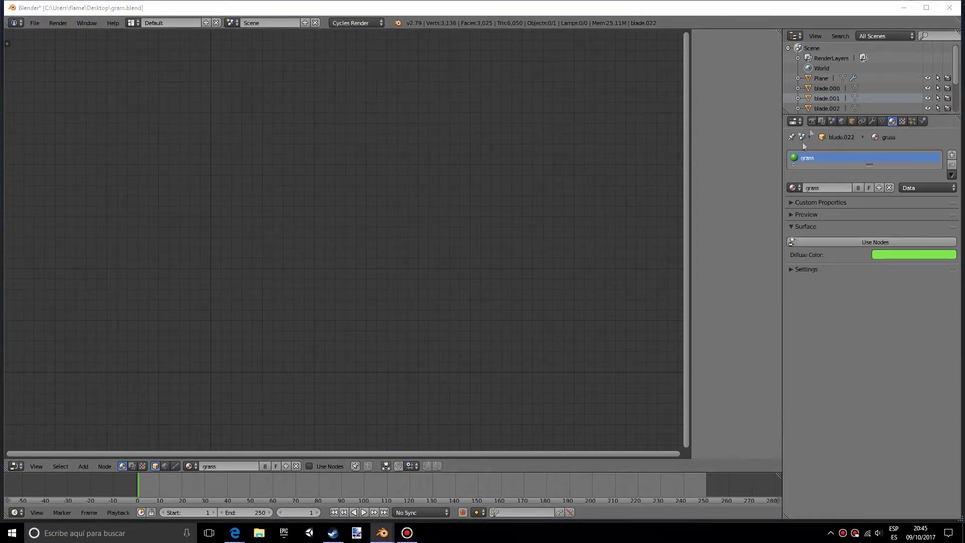
left_click(860, 244)
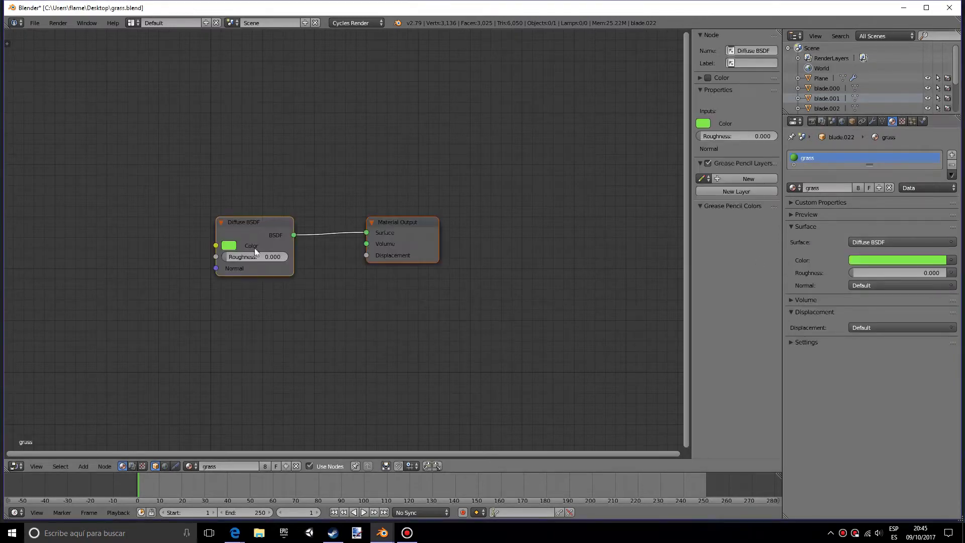
Step: Delete the default Diffuse BSDF node from the grass material
left_click(246, 229)
key("x")
middle_click_drag(230, 225, 259, 241)
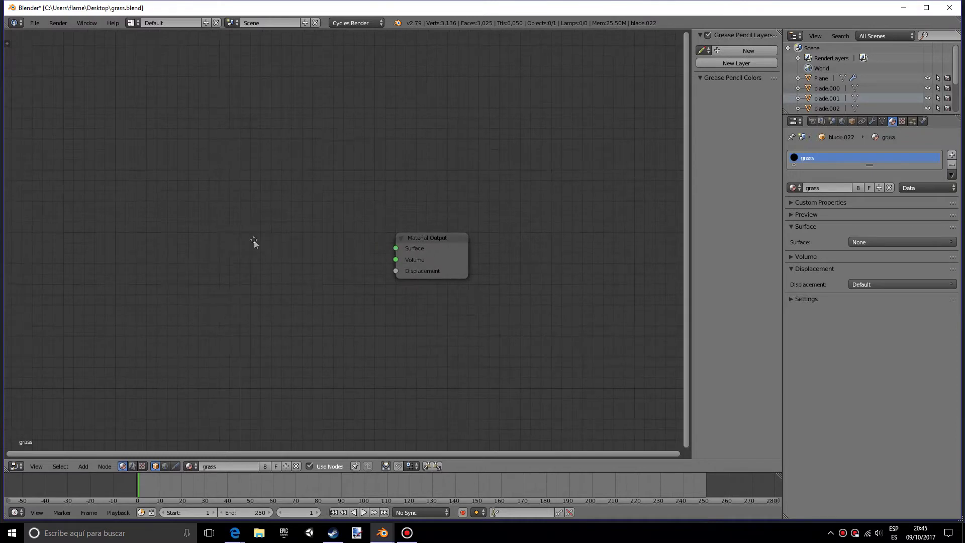
Step: Add an RGB node above and left of the Material Output and set its color to a pale green
key("shift+a")
left_click(149, 116)
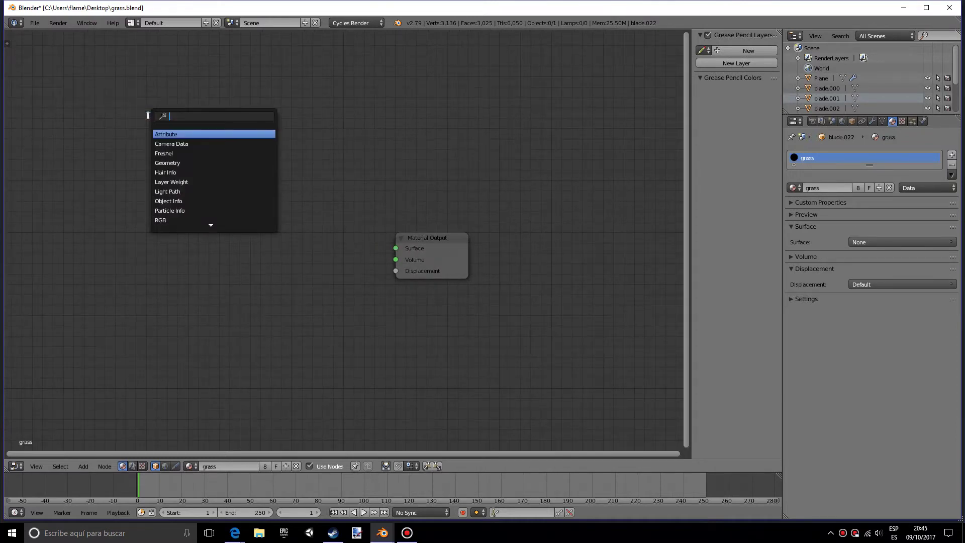
type("rgb")
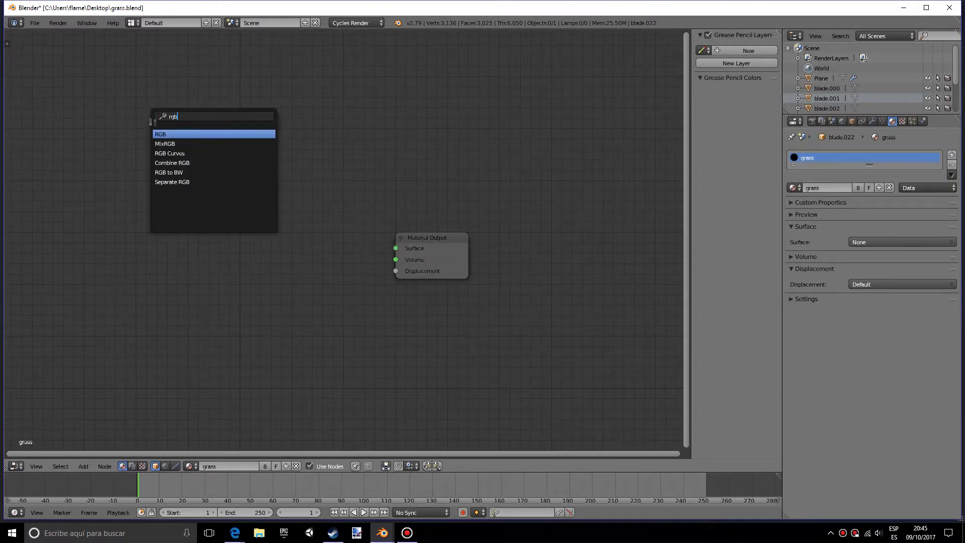
left_click(176, 134)
left_click(196, 133)
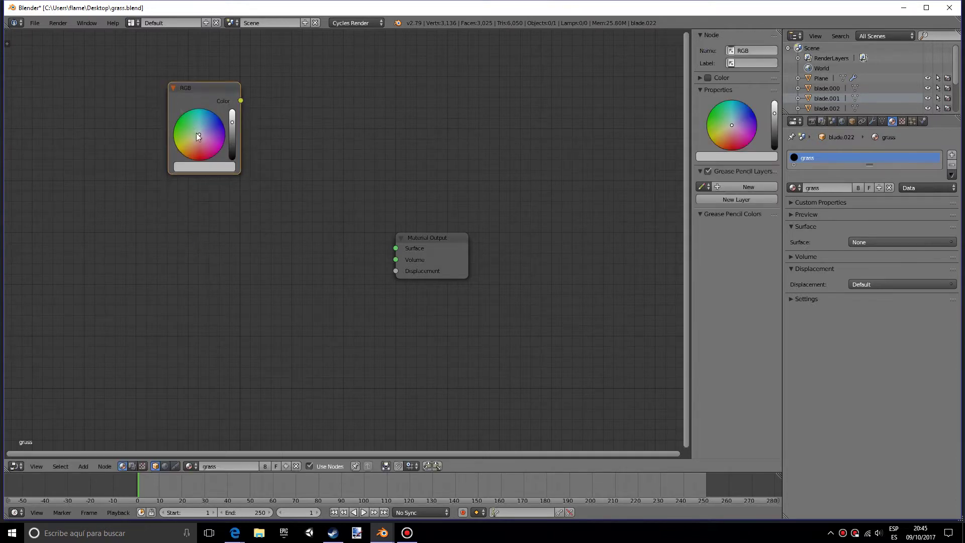
left_click_drag(196, 133, 232, 117)
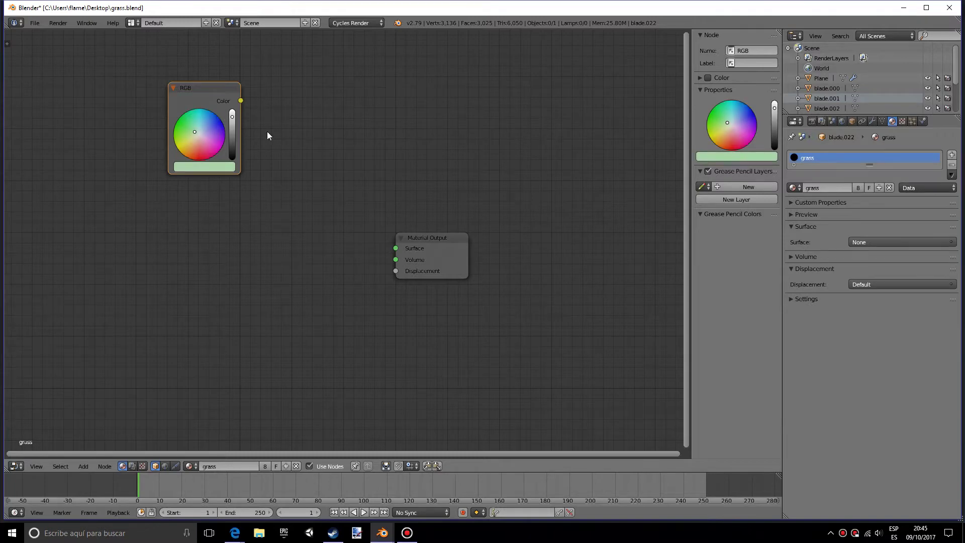
Step: Add a Glossy BSDF node beside the RGB node and link the RGB color to its Color input
key("shift+a")
left_click(283, 140)
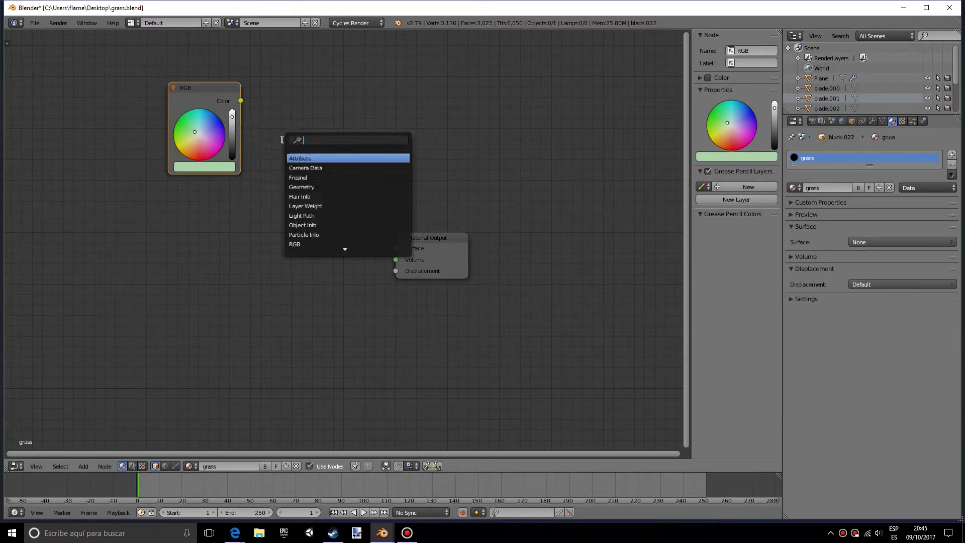
type("gloss")
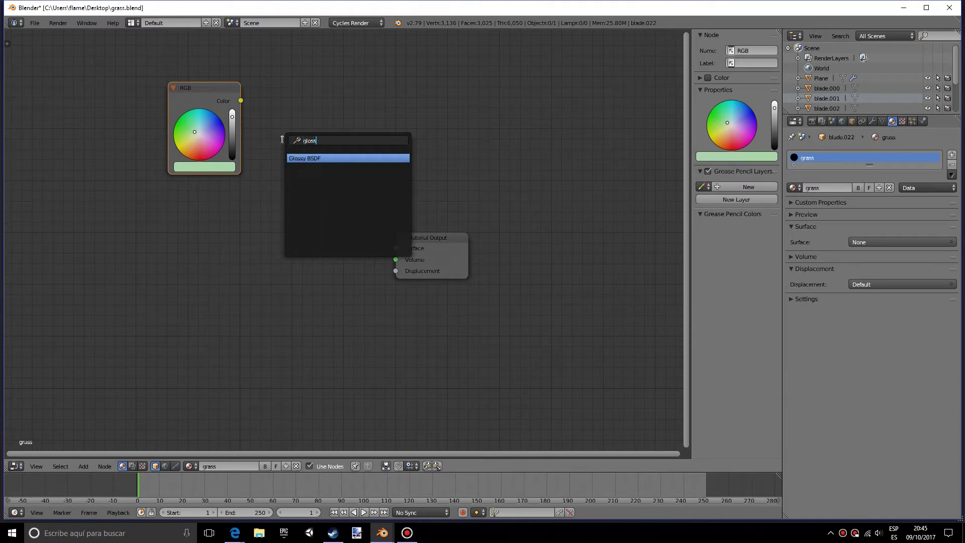
key("Return")
left_click(257, 110)
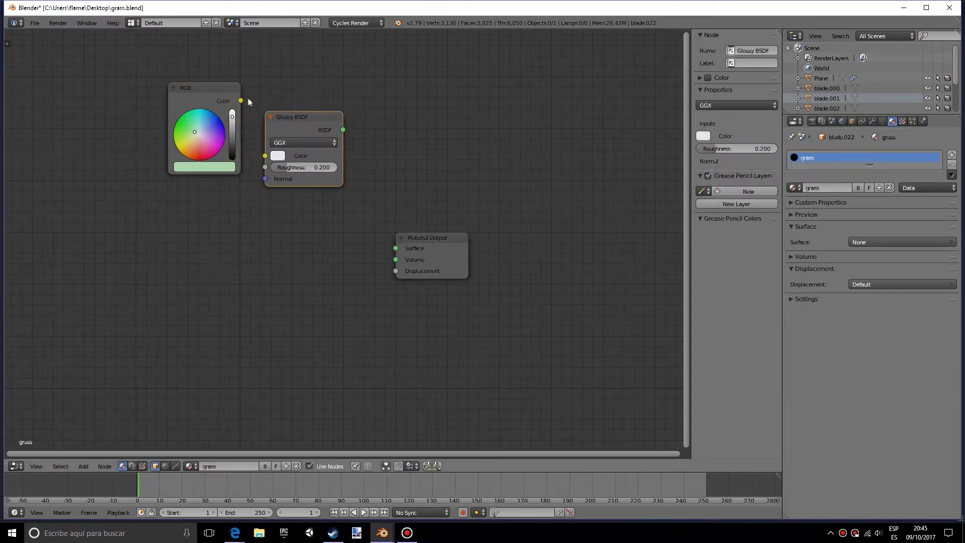
left_click_drag(241, 100, 266, 154)
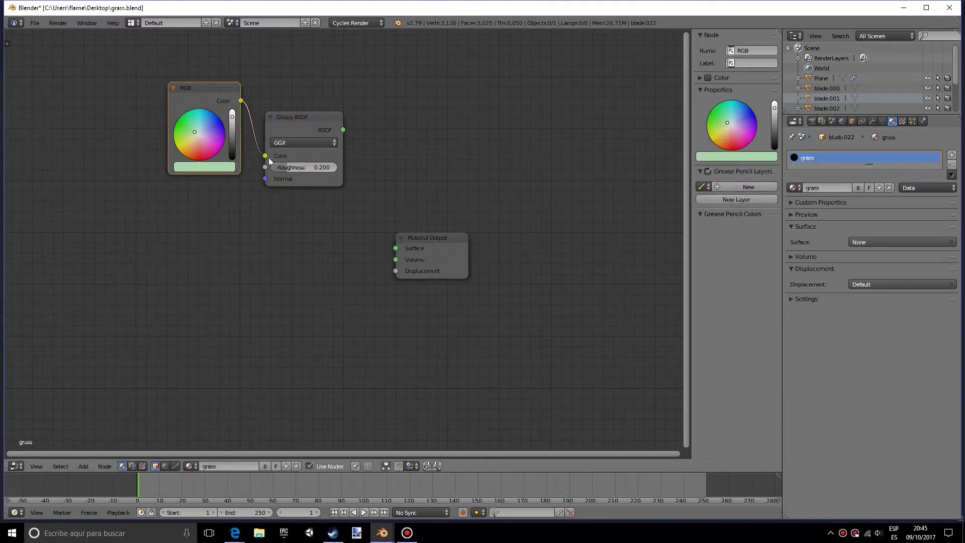
Step: Set the Glossy BSDF's roughness to 0.405
left_click(299, 167)
type("0.4")
key("Return")
left_click(299, 168)
type("0")
type(".405")
key("Return")
Step: Add a Mix Shader node below the RGB and Glossy BSDF nodes
key("shift+a")
left_click(242, 254)
type("m")
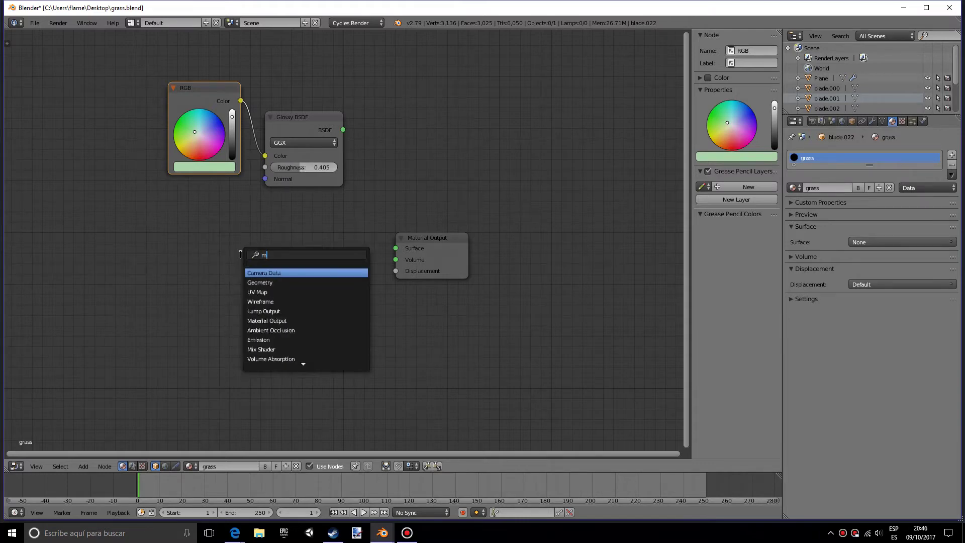
type("ix")
key("Return")
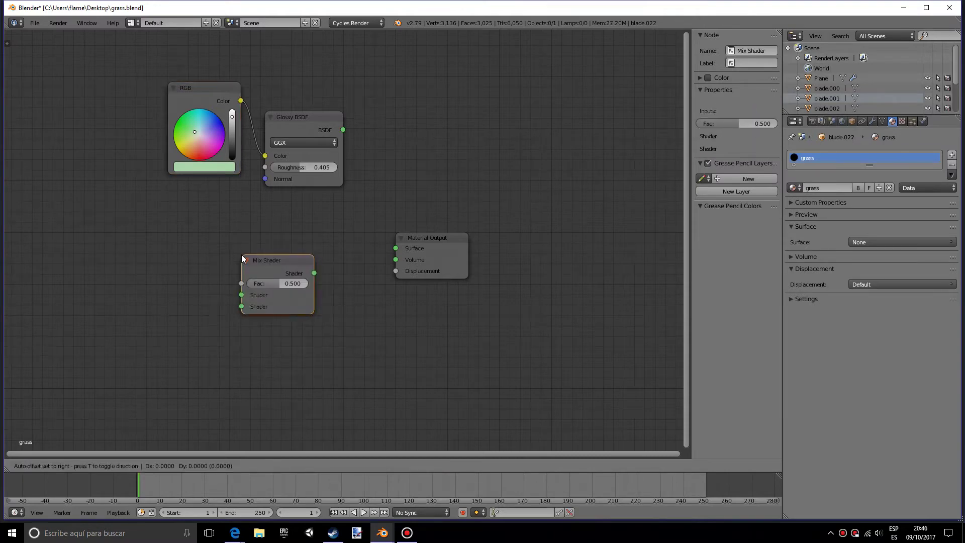
left_click(216, 256)
Step: Move the Material Output node further right and place a duplicate of the Mix Shader just before it
left_click_drag(462, 242, 579, 225)
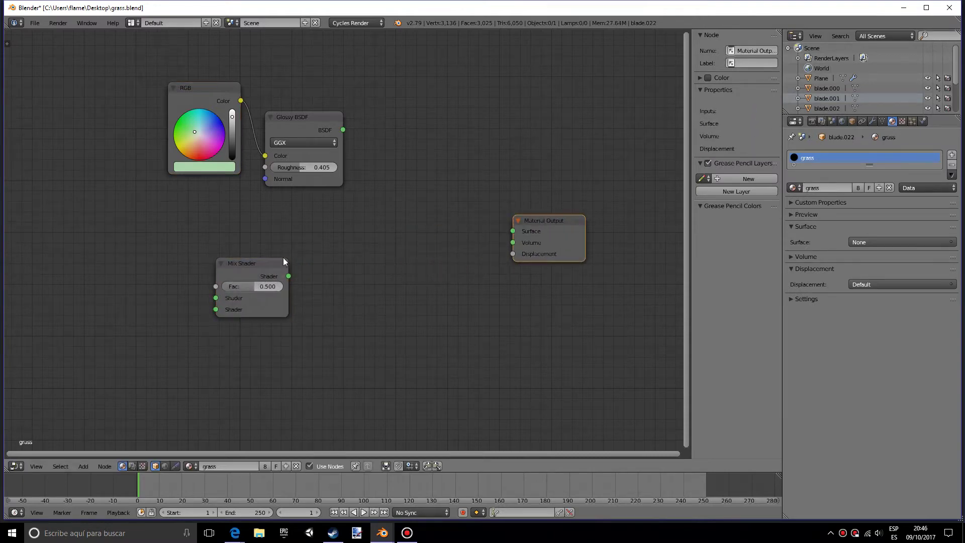
key("shift+d")
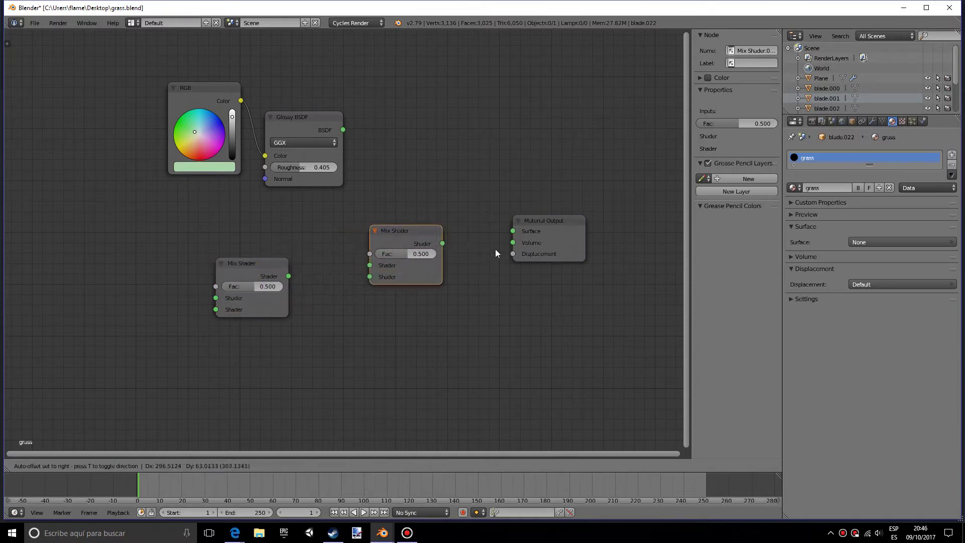
left_click(496, 251)
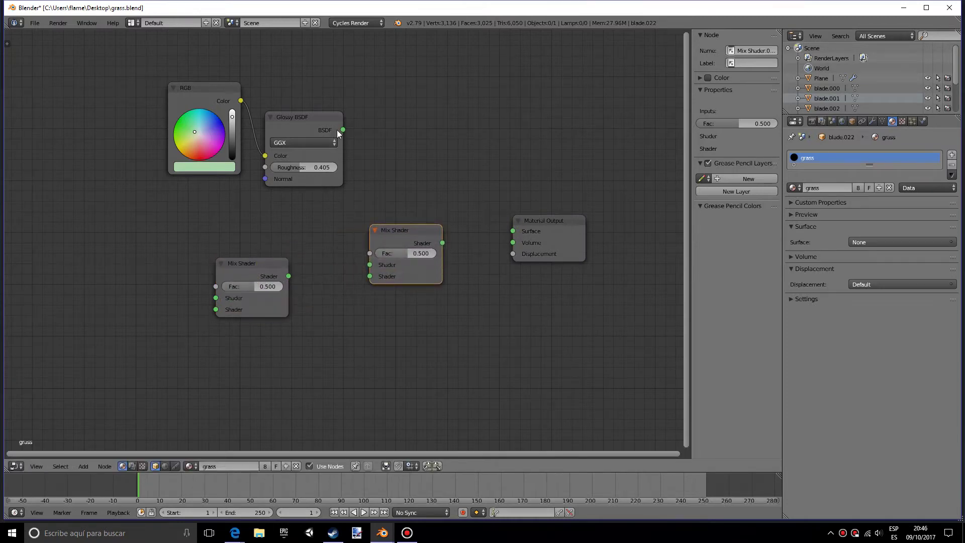
Step: Feed the first Mix Shader and the Glossy BSDF into the duplicate with Fac 0.100, and link it to the Material Output's Surface
left_click_drag(343, 130, 369, 267)
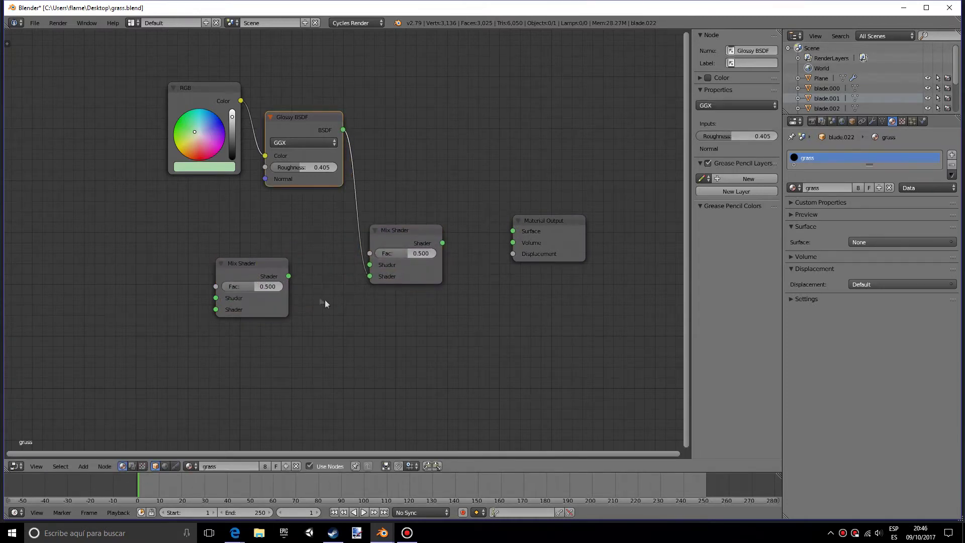
left_click_drag(288, 276, 374, 269)
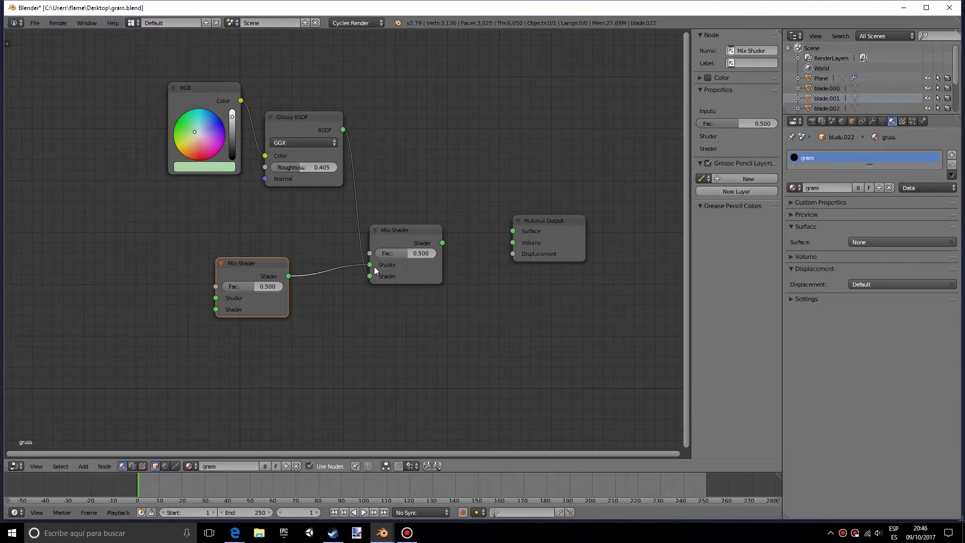
left_click(404, 256)
left_click_drag(442, 243, 512, 231)
Step: Add a Diffuse BSDF node left of the first Mix Shader and link it to that node's upper Shader input
scroll(443, 348, "down", 1)
middle_click_drag(425, 346, 538, 322)
scroll(391, 325, "down", 2)
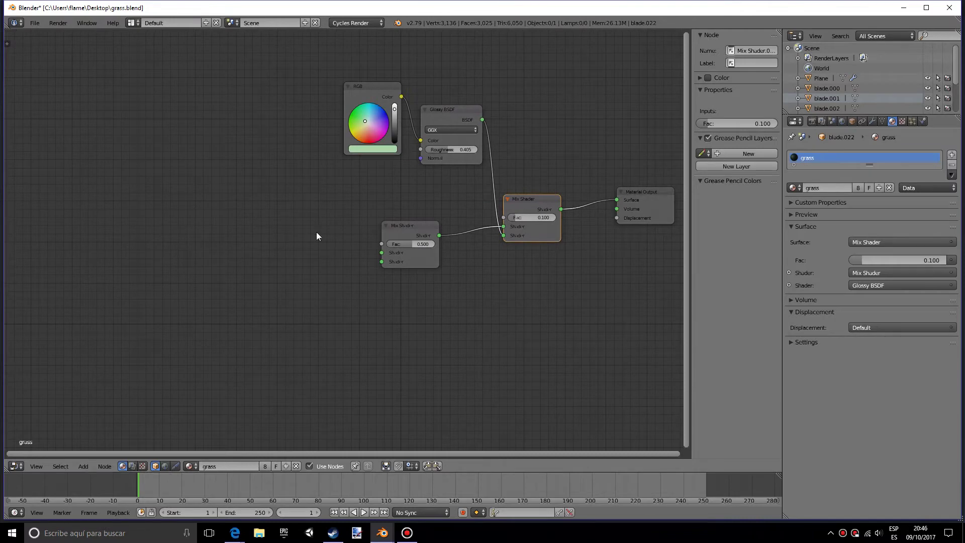
key("shift+a")
left_click(271, 231)
type("d")
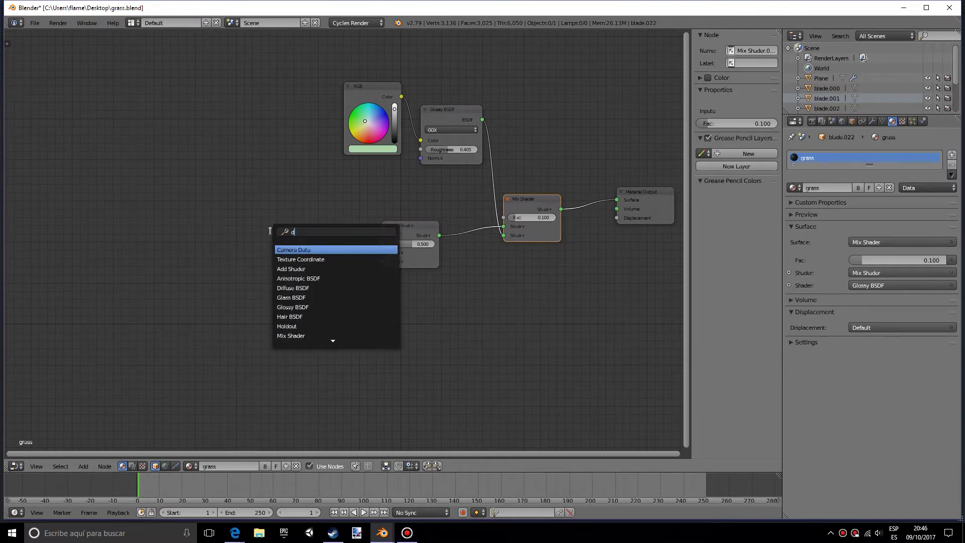
type("iffuse")
key("Return")
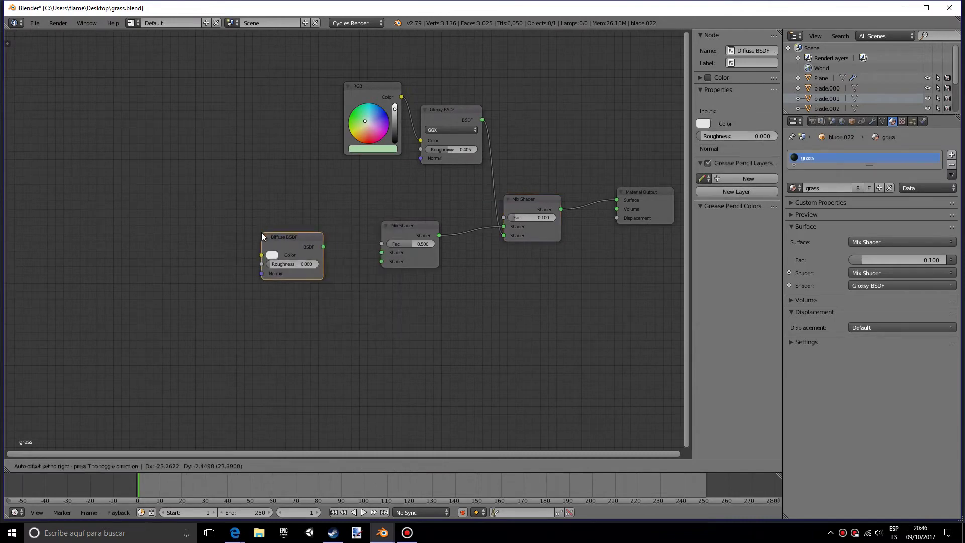
left_click(249, 234)
left_click_drag(311, 248, 382, 253)
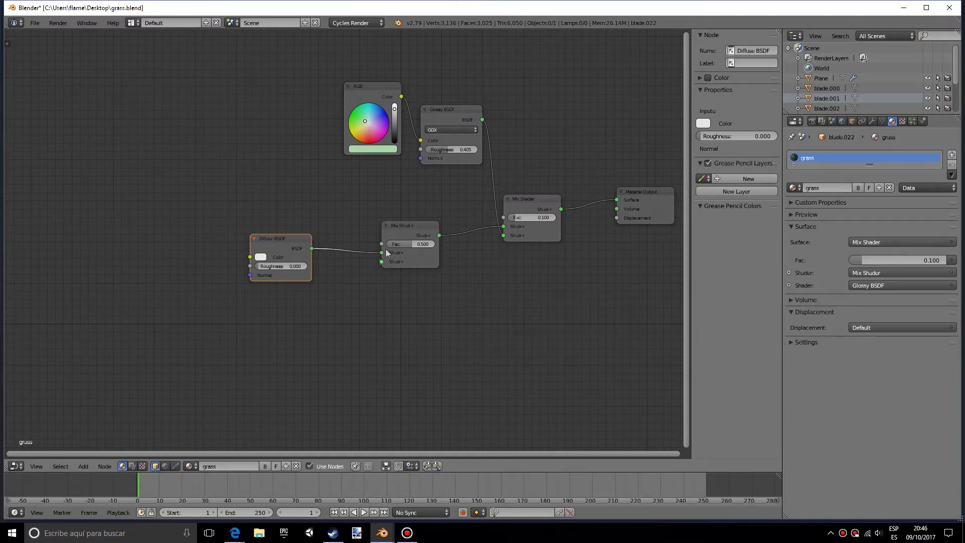
Step: Add a Translucent BSDF below the Diffuse BSDF, link it to the first Mix Shader's lower Shader input, and set that mixer's Fac to 0.405
key("shift+a")
left_click(283, 318)
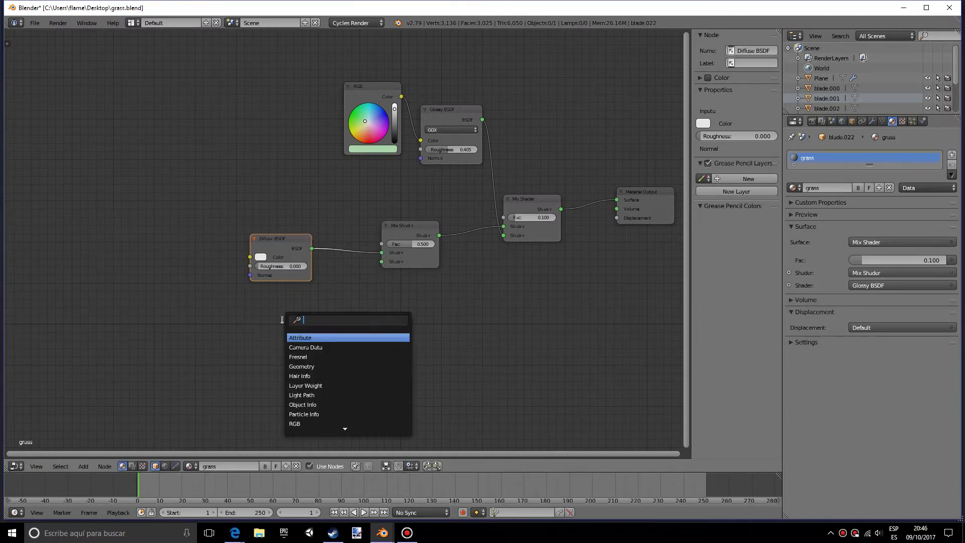
type("tr")
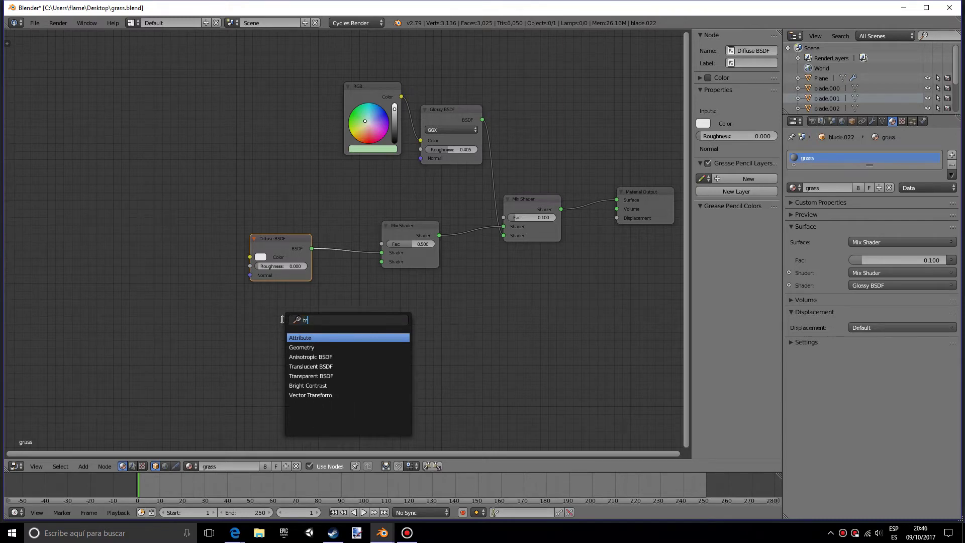
type("u")
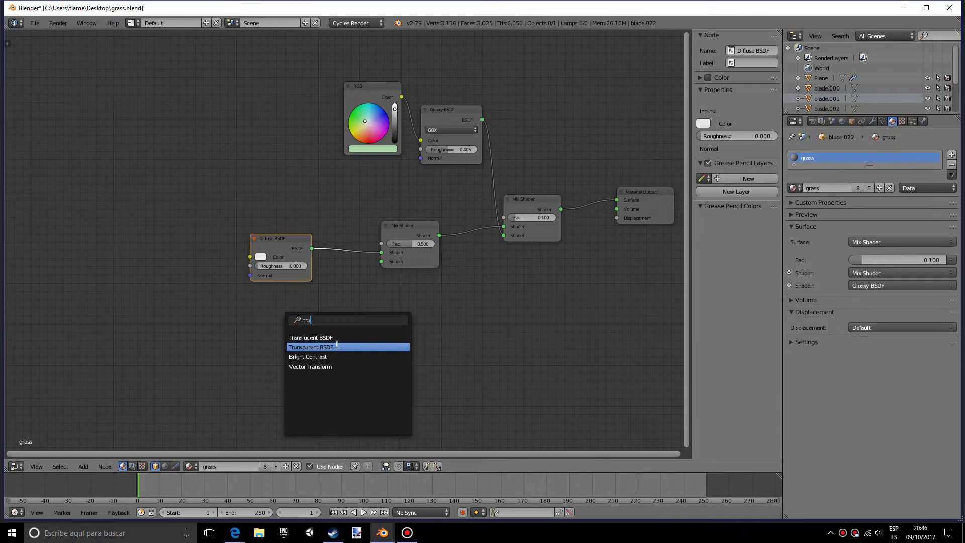
left_click(332, 337)
left_click(251, 315)
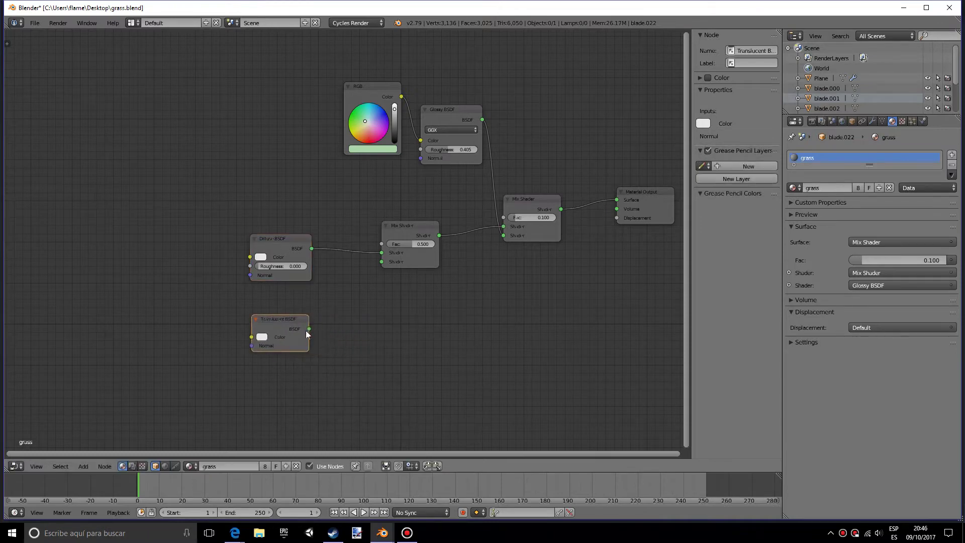
left_click_drag(308, 329, 384, 262)
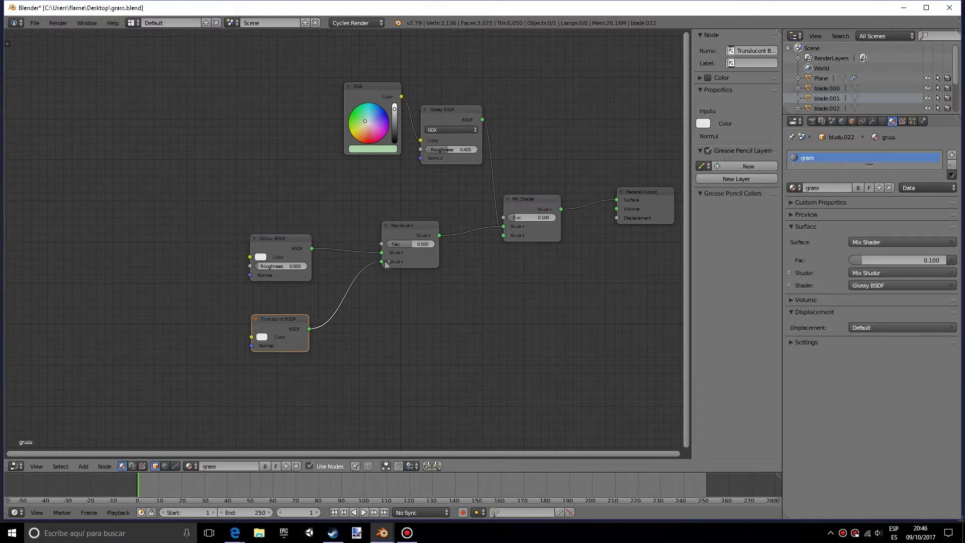
left_click(414, 244)
key("Return")
Step: Add a ColorRamp node and position it left of the Diffuse BSDF node
scroll(374, 324, "down", 1)
scroll(374, 324, "up", 3, "ctrl")
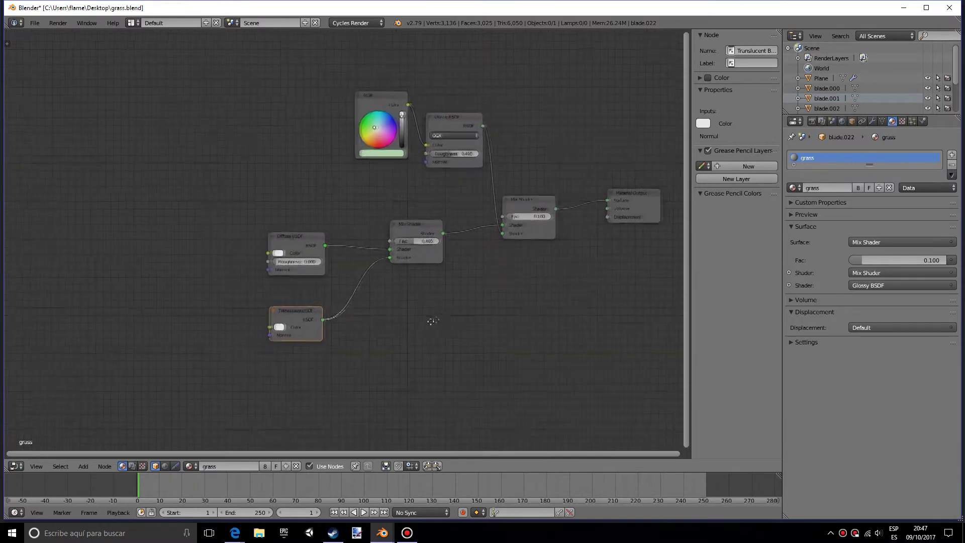
key("shift+a")
left_click(131, 247)
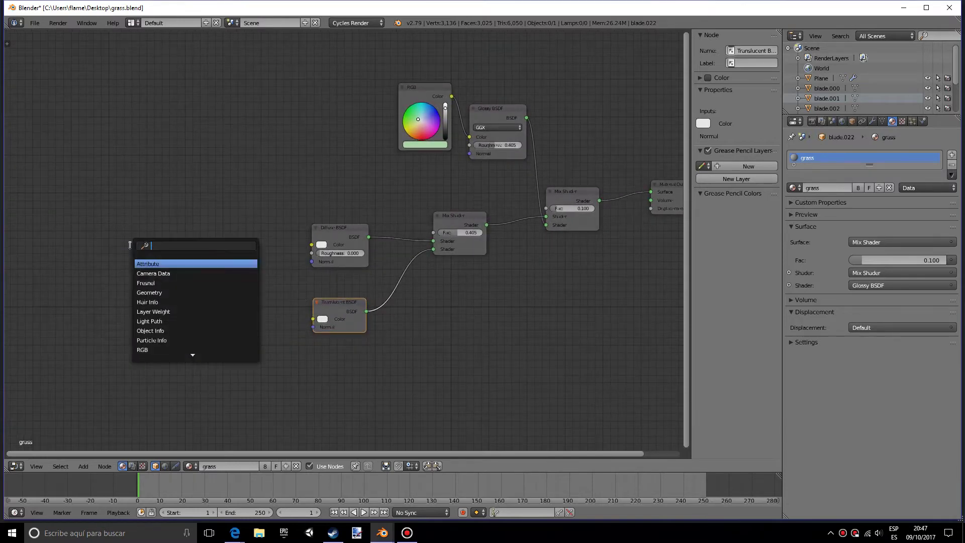
type("color")
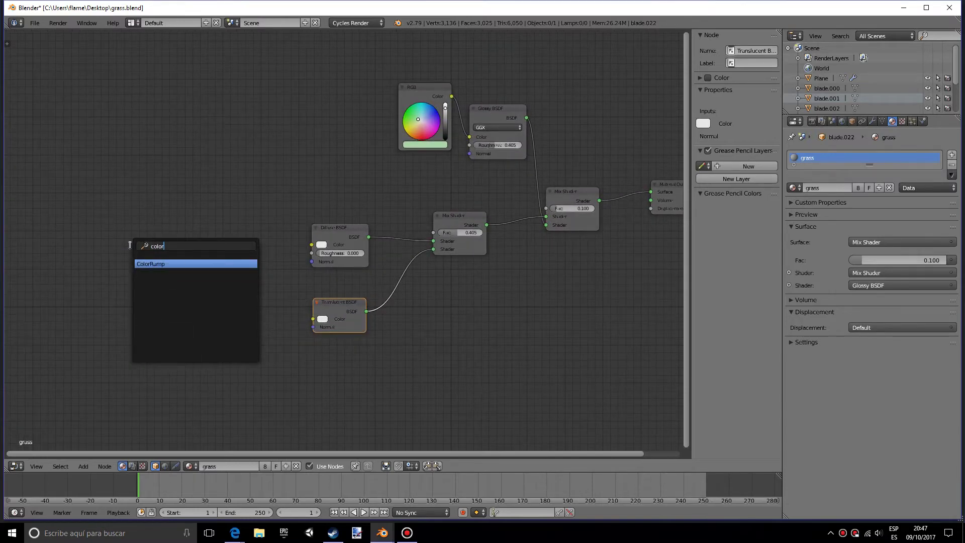
key("Return")
left_click(147, 257)
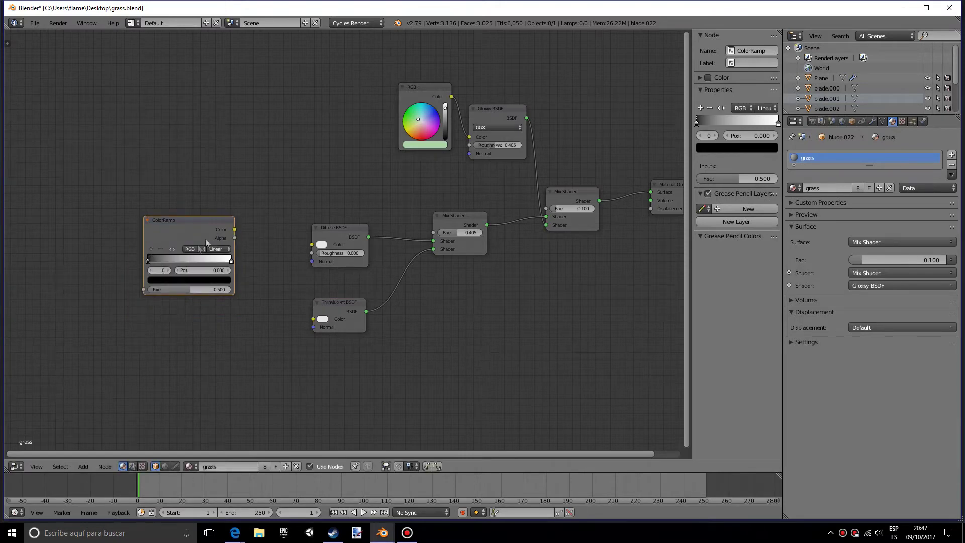
key("g")
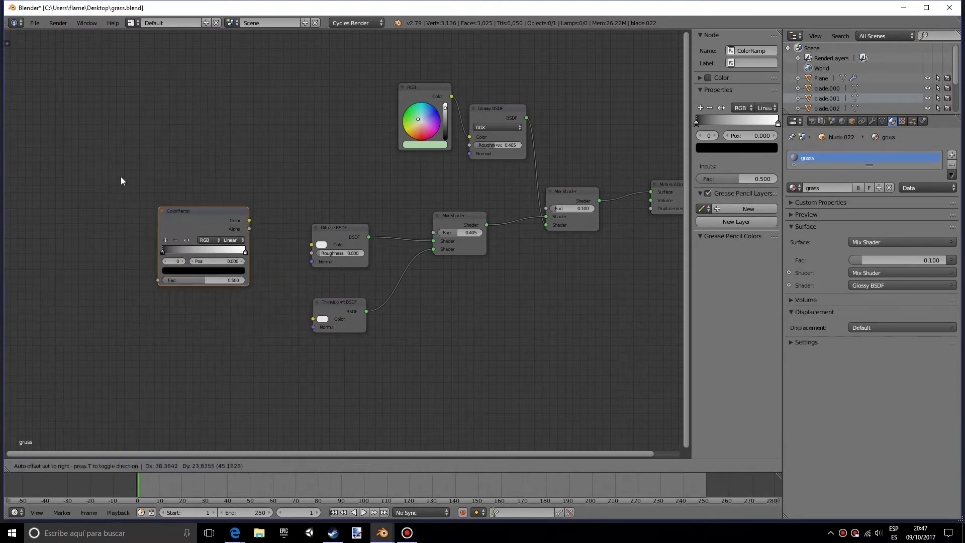
left_click(123, 180)
Step: Set the ColorRamp's first stop to a dark green
left_click(333, 229)
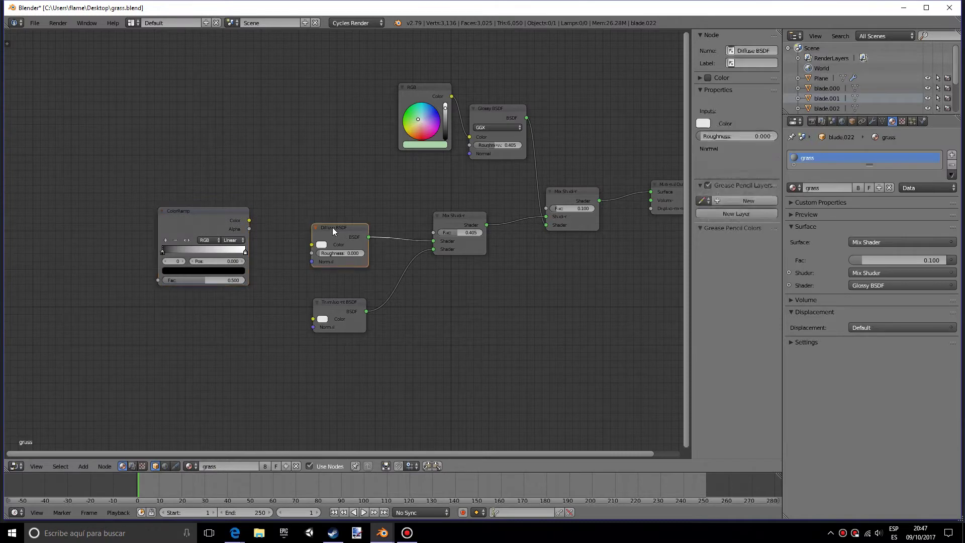
left_click(331, 311)
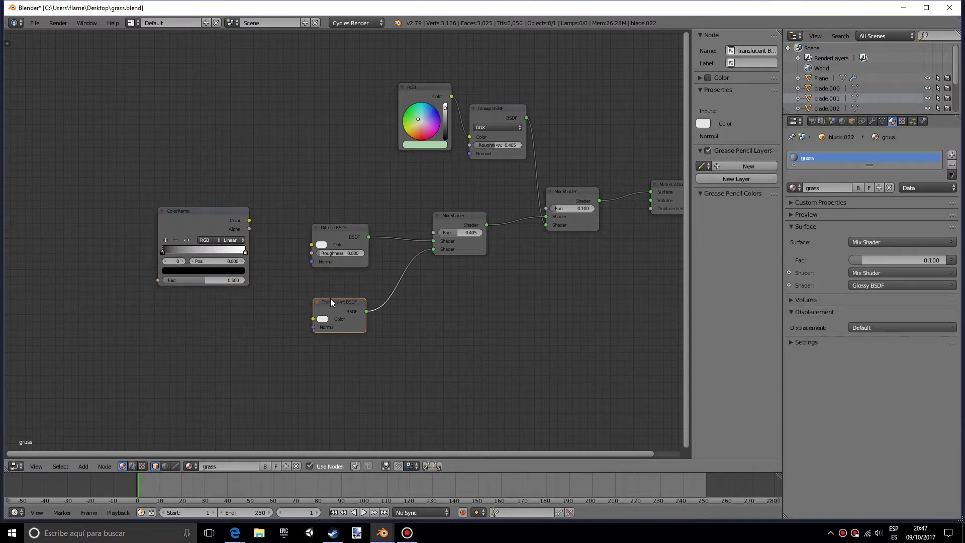
left_click(162, 256)
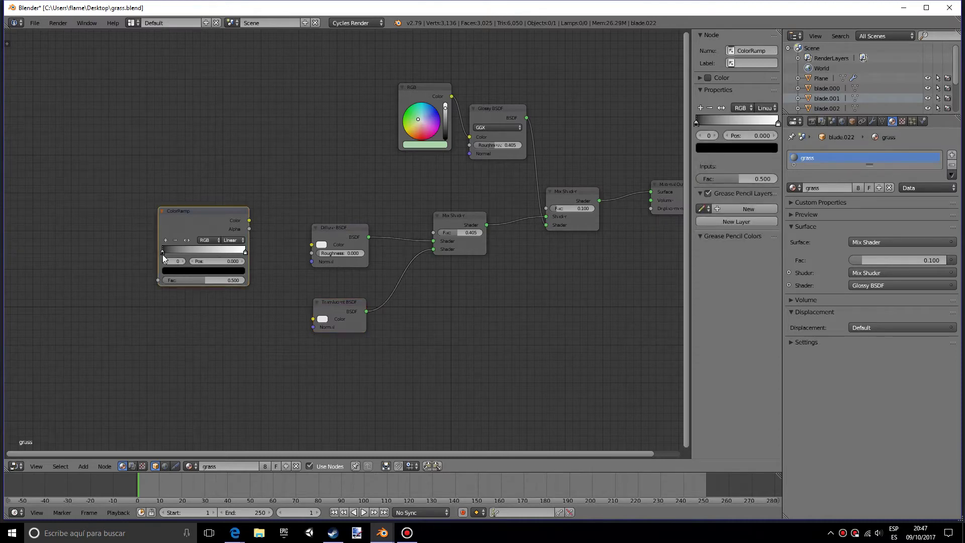
left_click(177, 271)
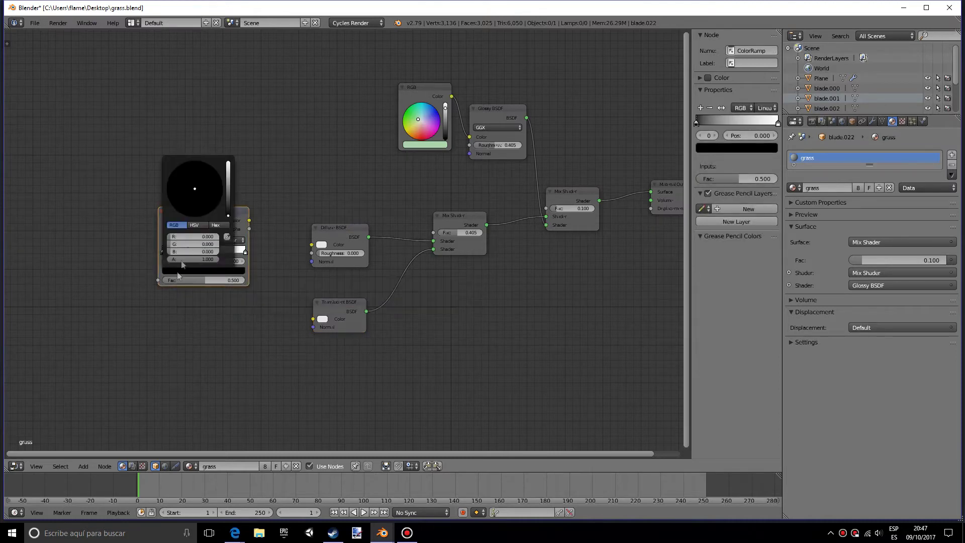
left_click(228, 195)
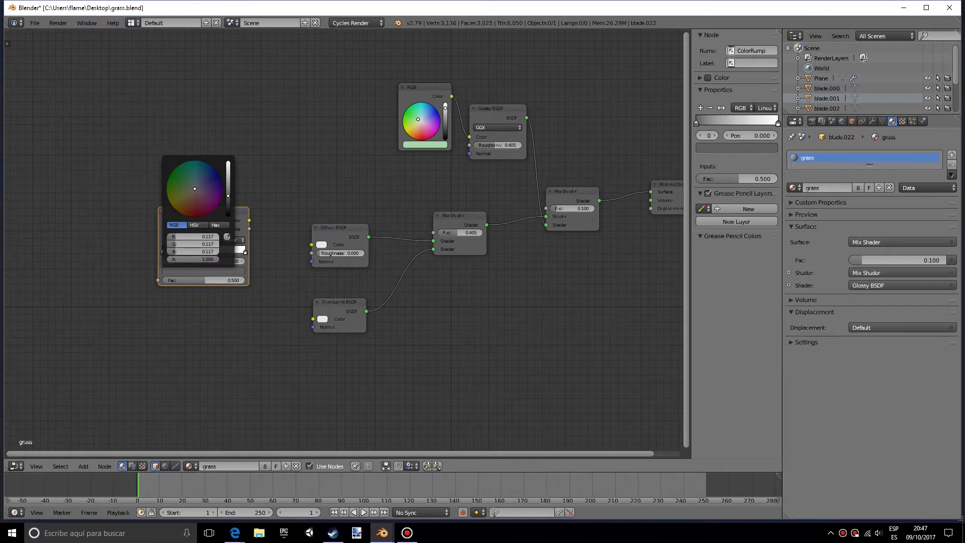
left_click_drag(188, 189, 180, 181)
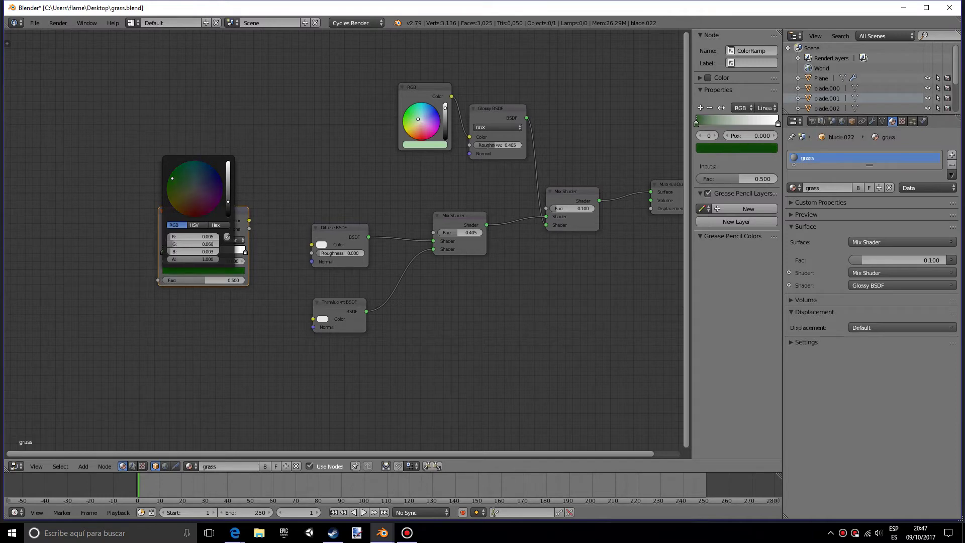
left_click_drag(188, 199, 177, 181)
left_click_drag(178, 181, 178, 182)
Step: Set the ColorRamp's last stop to a lighter, slightly muted green
left_click(245, 253)
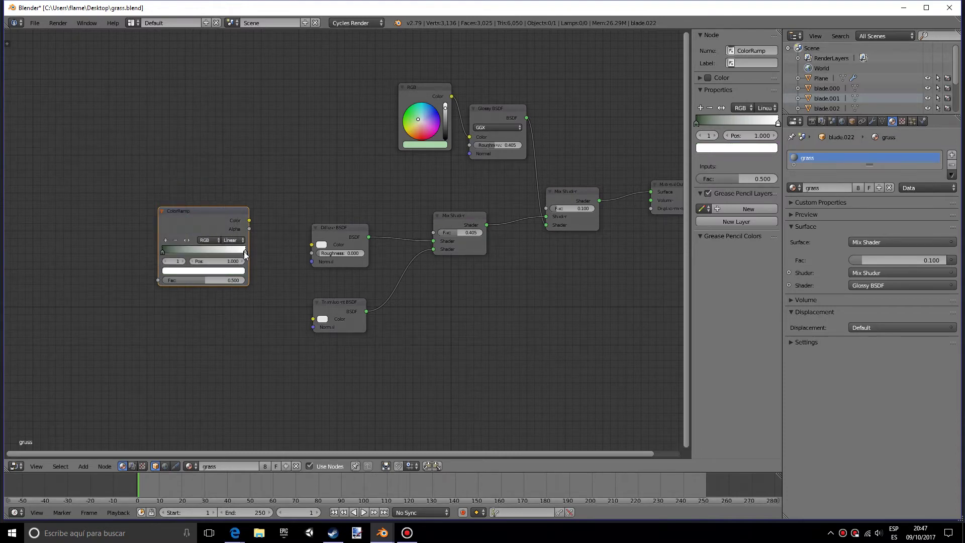
left_click(224, 271)
left_click(179, 182)
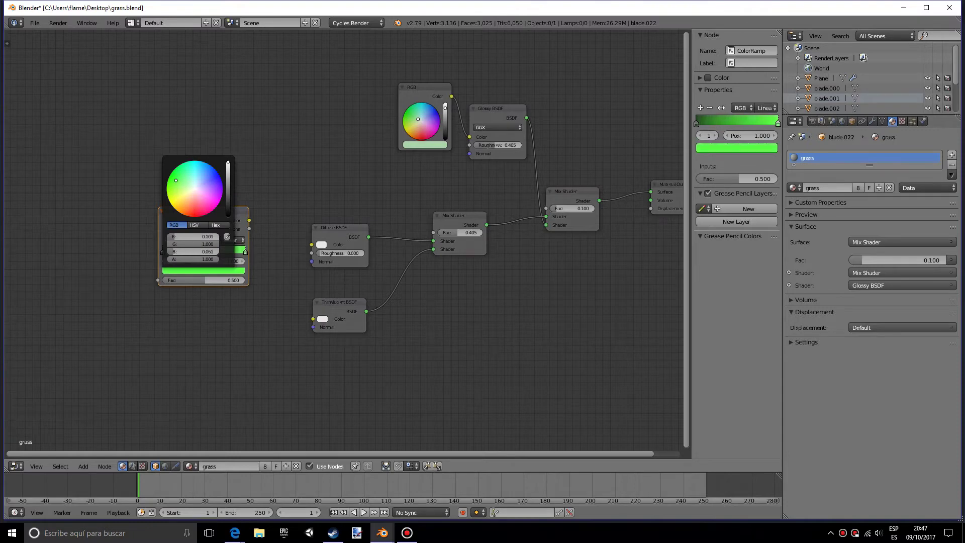
left_click(228, 173)
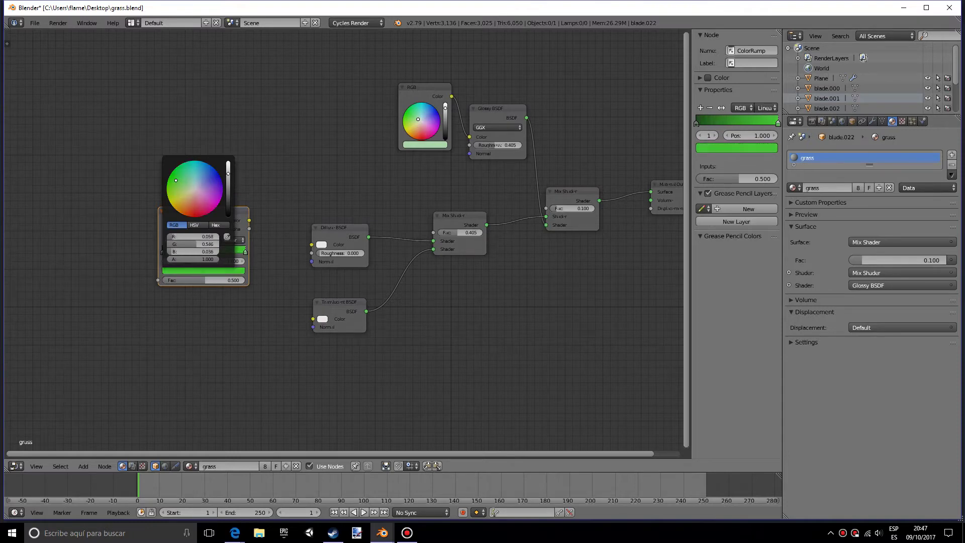
left_click(179, 182)
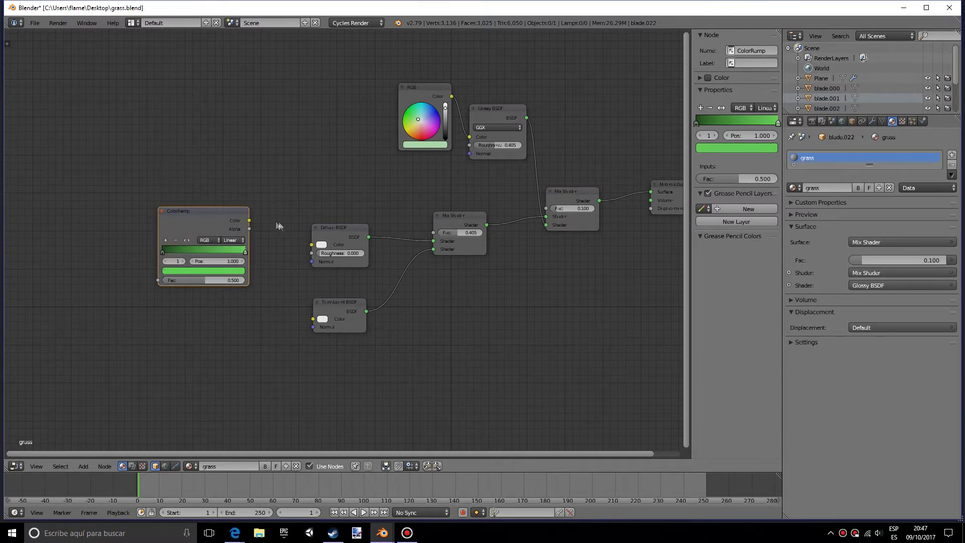
Step: Link the ColorRamp's Color output to the Color inputs of the Diffuse BSDF and Translucent BSDF, and set the Diffuse roughness to 0.070
left_click_drag(250, 221, 312, 245)
left_click_drag(249, 221, 313, 319)
left_click(340, 254)
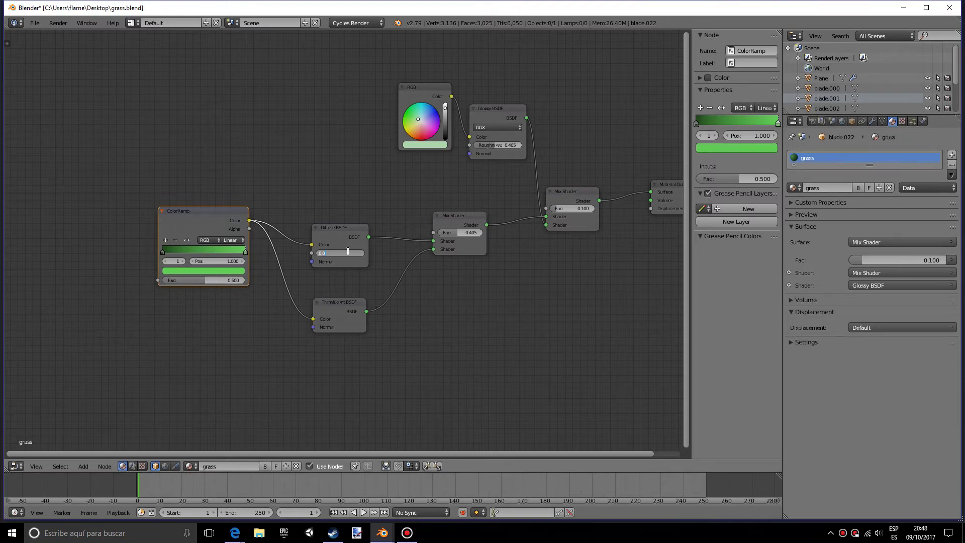
key("Return")
scroll(203, 348, "down", 2)
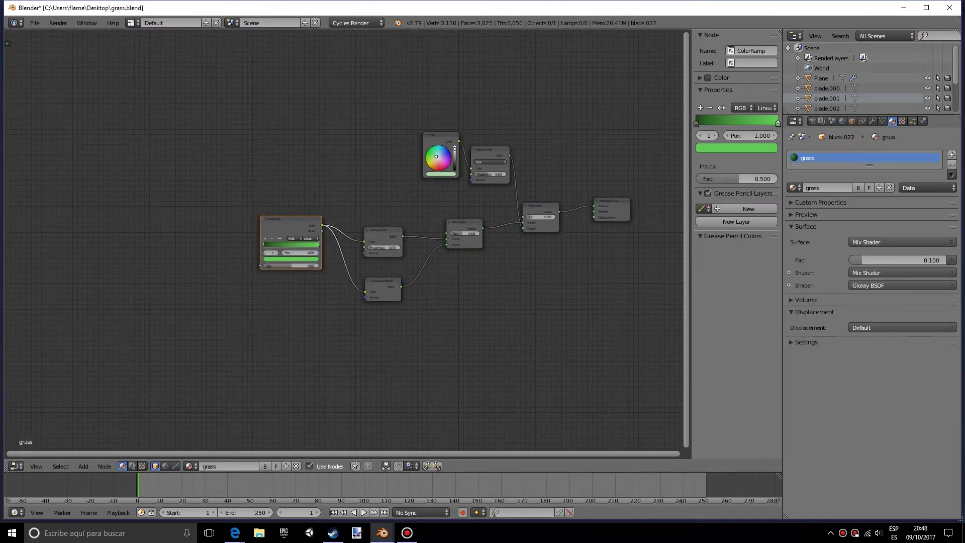
scroll(300, 313, "up", 3)
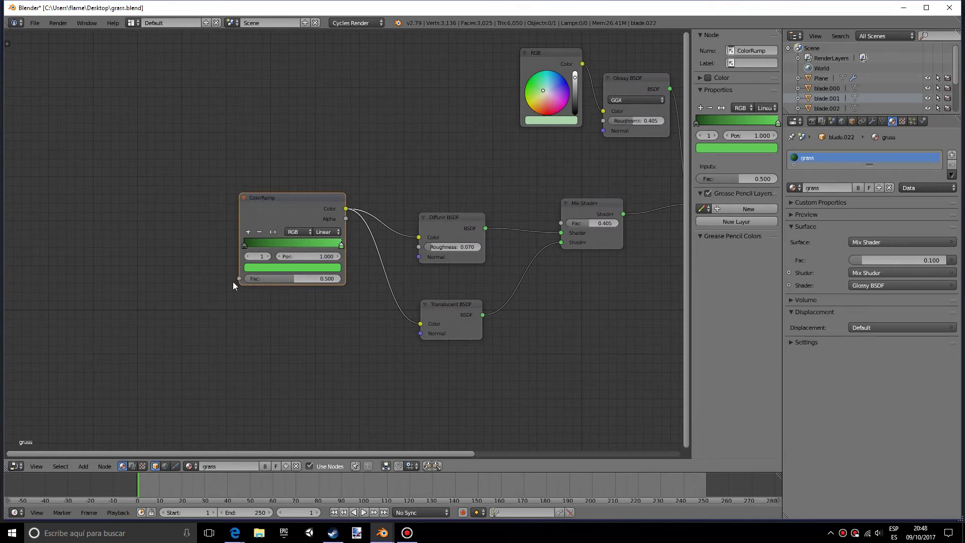
scroll(355, 314, "down", 1)
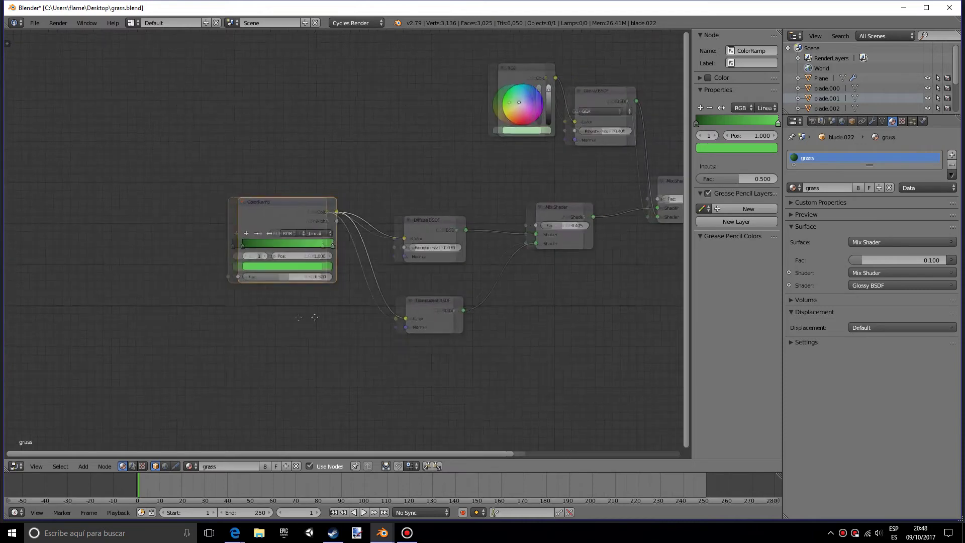
scroll(355, 314, "down", 3, "ctrl")
left_click(361, 222)
left_click(368, 302)
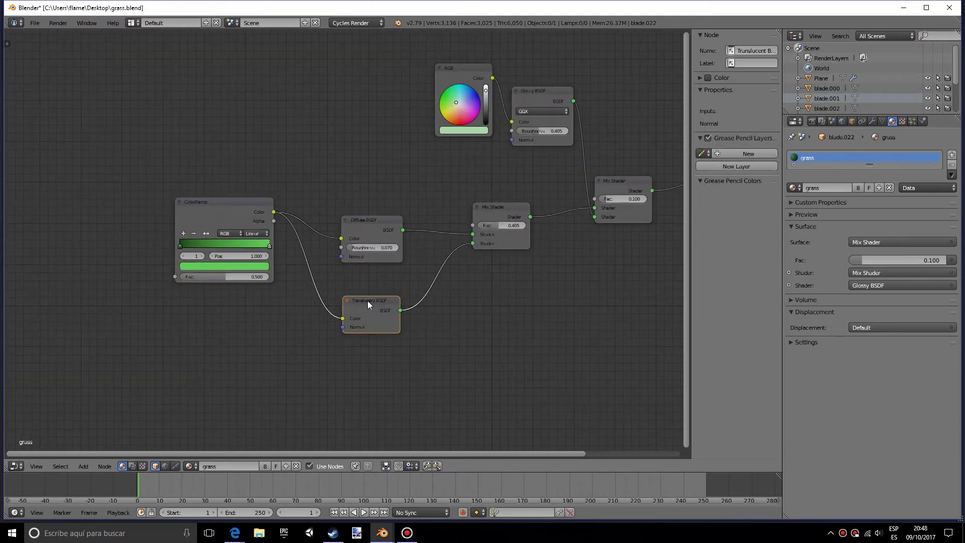
left_click(391, 225)
scroll(227, 268, "up", 1)
scroll(227, 268, "up", 2)
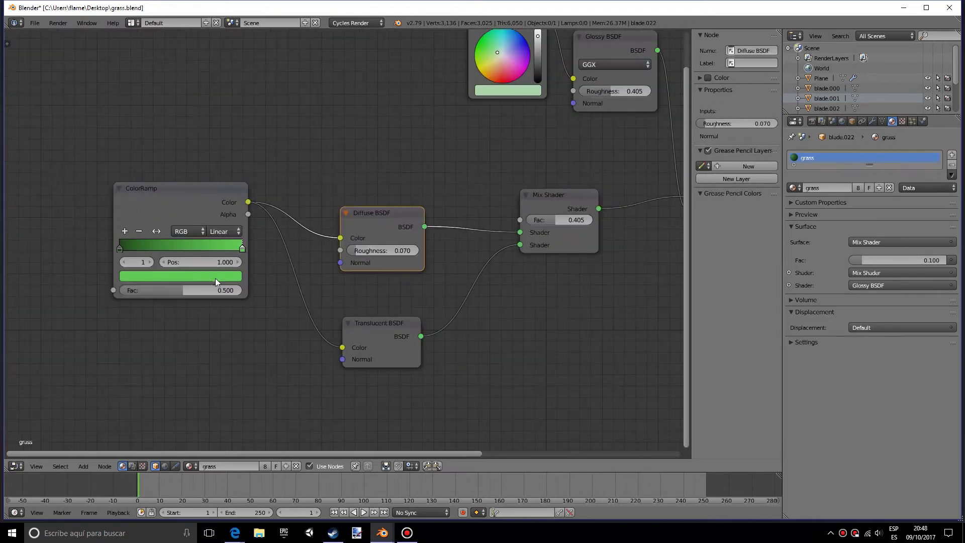
left_click(213, 276)
scroll(204, 352, "down", 1)
scroll(204, 352, "down", 1)
Step: Add an Object Info node and place it left of the ColorRamp node
middle_click_drag(205, 352, 292, 342)
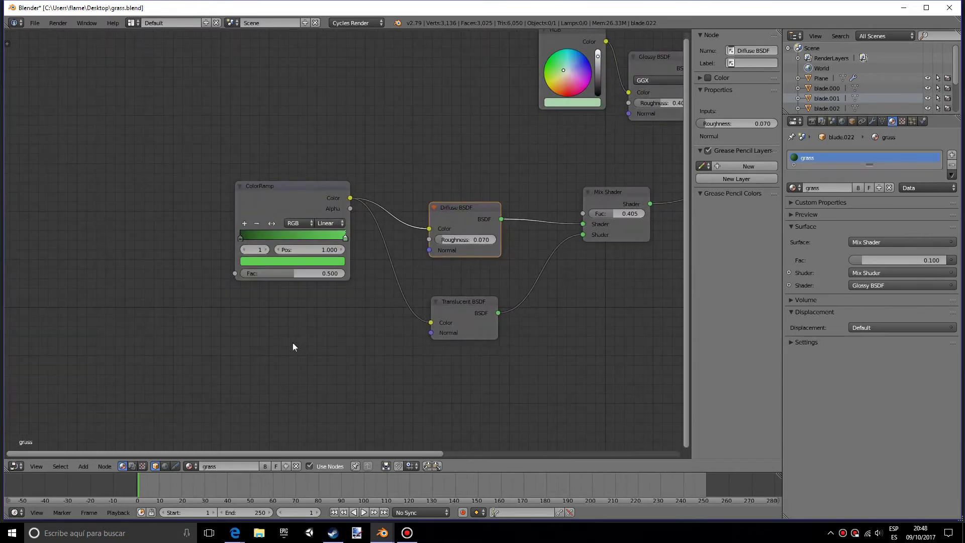
scroll(293, 342, "down", 1)
key("shift+a")
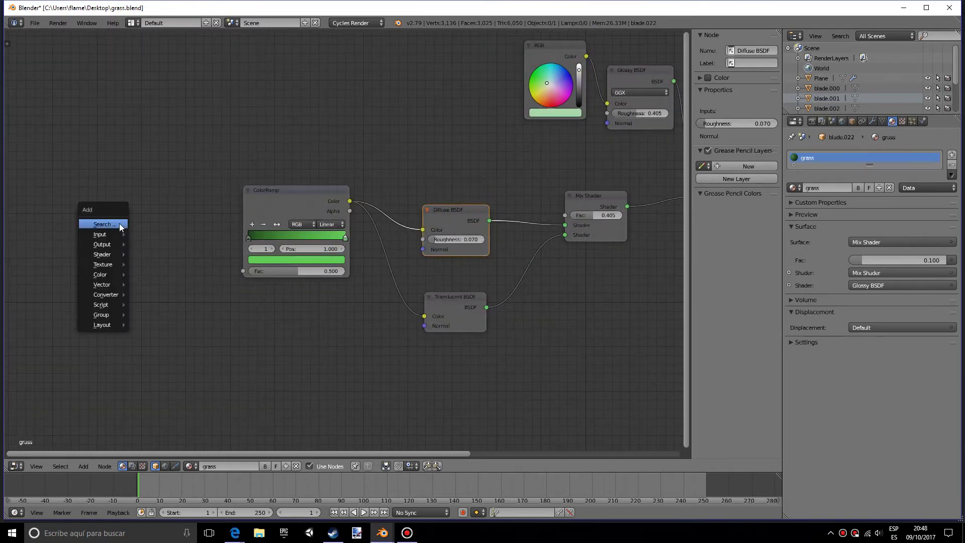
left_click(120, 224)
type("object")
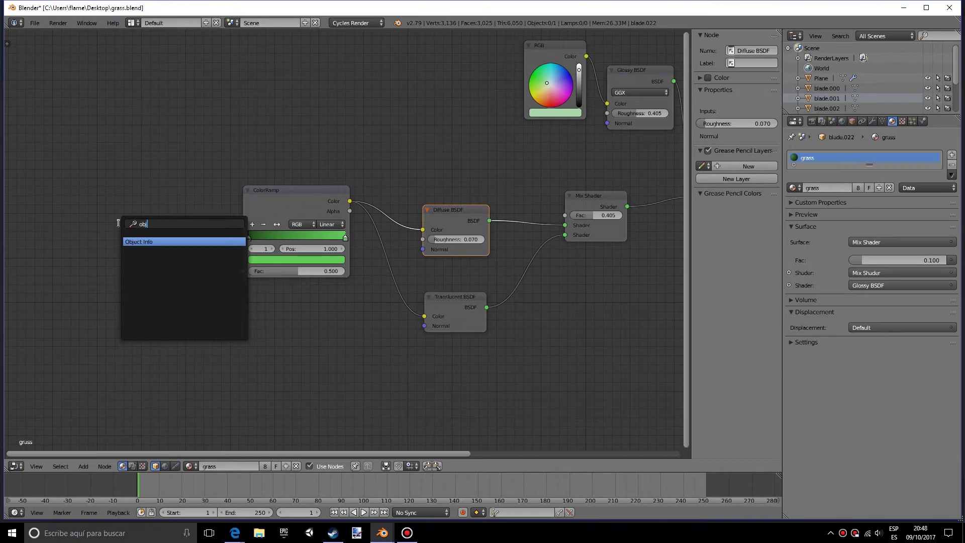
key("Return")
left_click(98, 177)
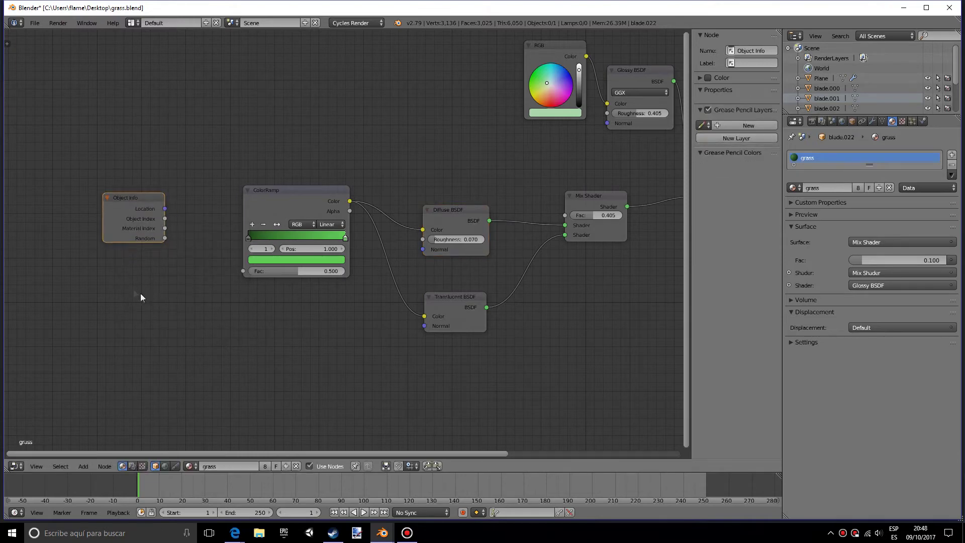
Step: Add a Hair Info node and place it below the Object Info node
key("shift+a")
left_click(105, 267)
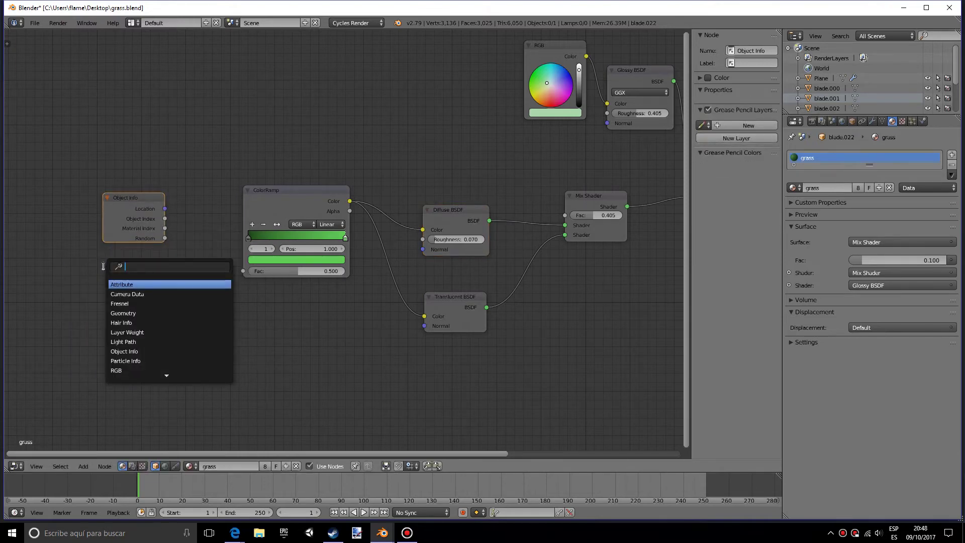
type("hair")
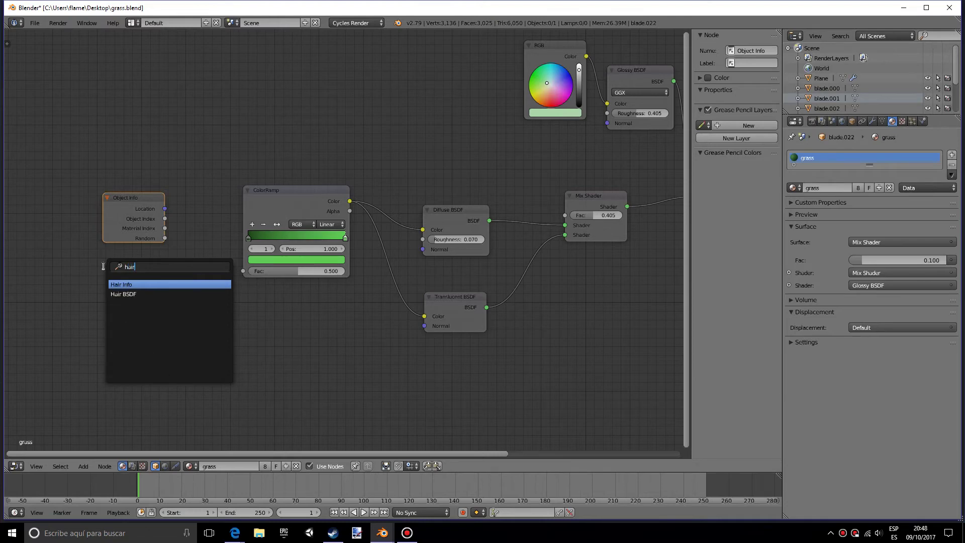
key("Return")
left_click(104, 267)
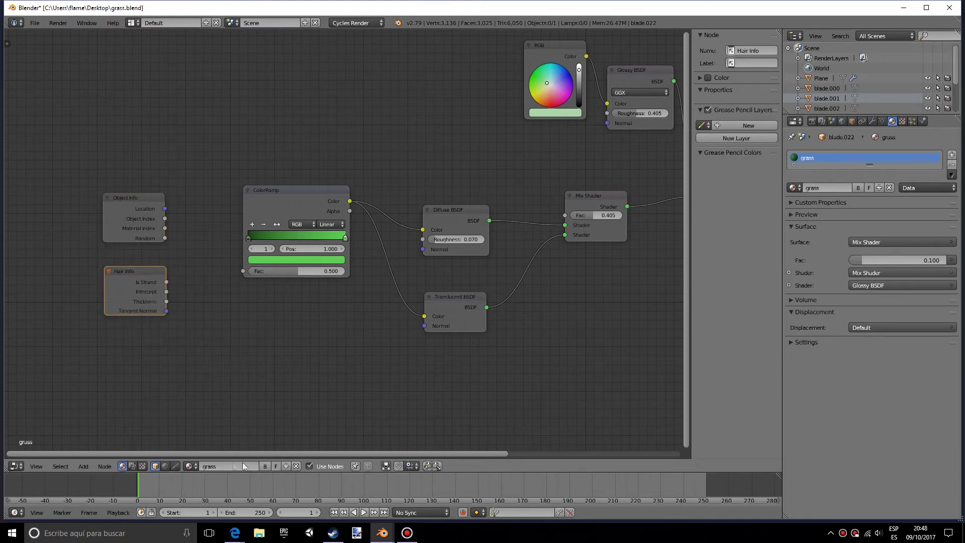
Step: Switch the editor to the 3D View, examine the grass blades up close, and return to the Node Editor
left_click(16, 466)
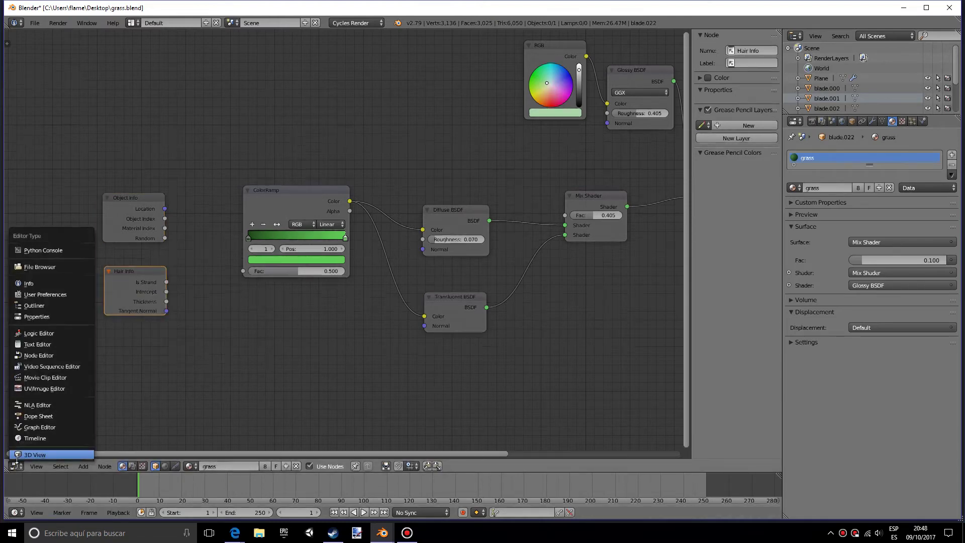
left_click(37, 455)
scroll(304, 297, "up", 3)
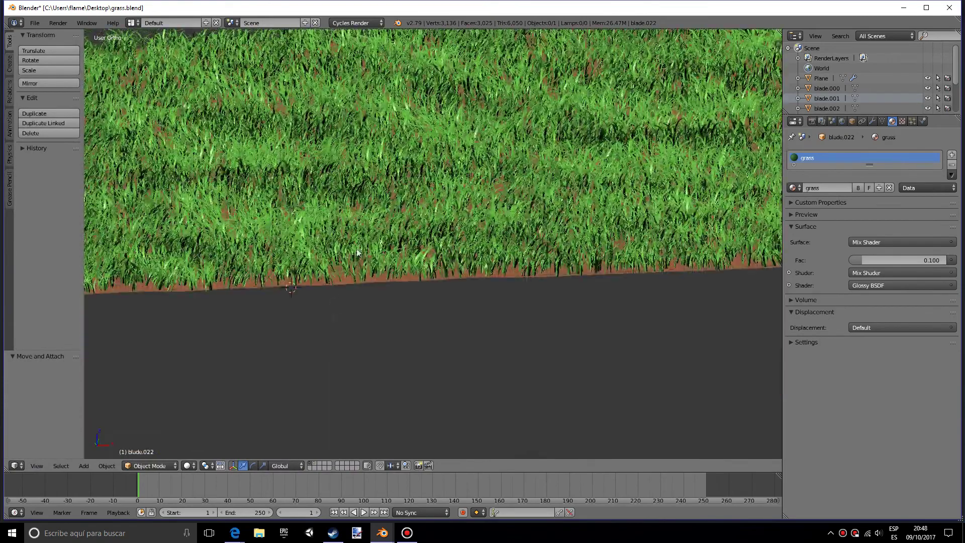
scroll(435, 251, "up", 1)
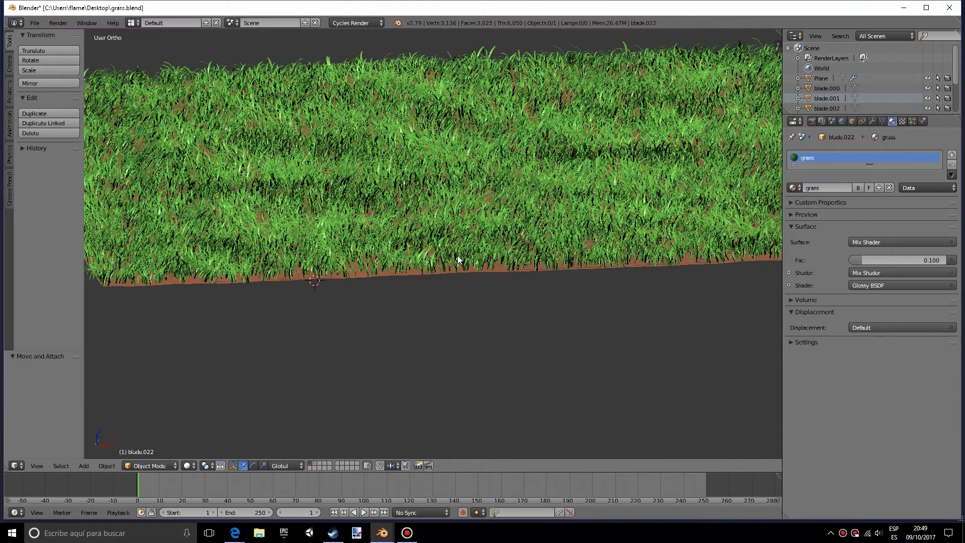
left_click(17, 466)
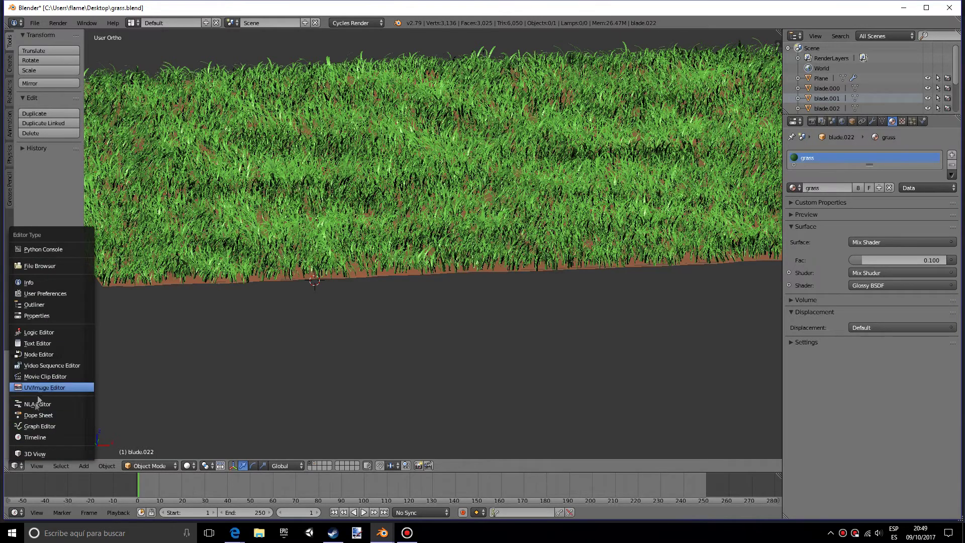
left_click(49, 356)
scroll(172, 339, "up", 1)
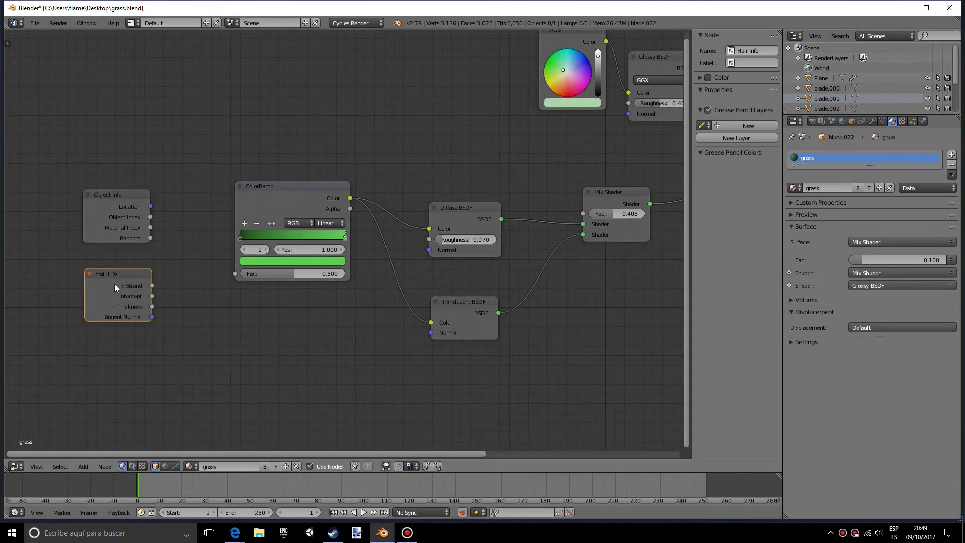
Step: Delete the Hair Info node
left_click_drag(109, 271, 117, 269)
key("x")
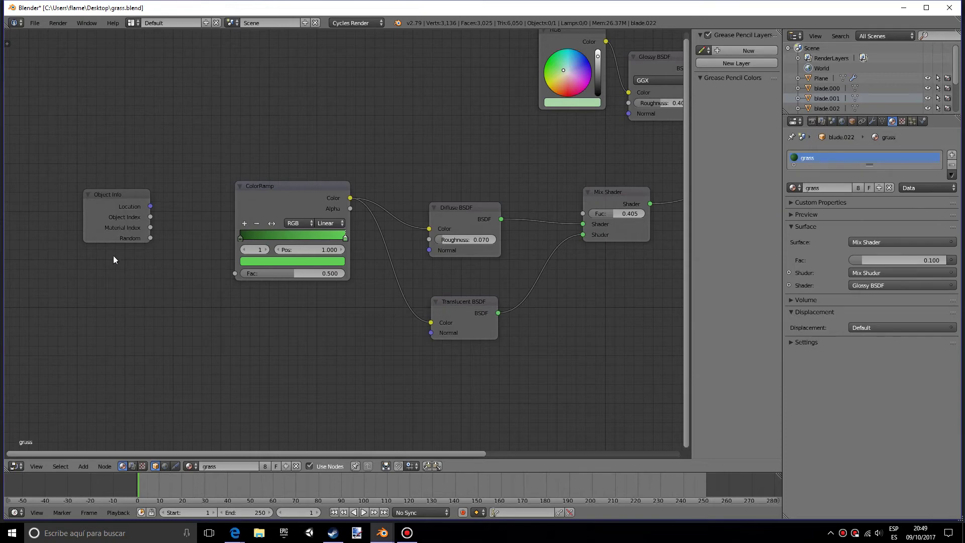
Step: Move the Object Info node farther left of the ColorRamp and show the node editor's tool shelf
left_click_drag(99, 196, 56, 200)
middle_click_drag(149, 231, 182, 228)
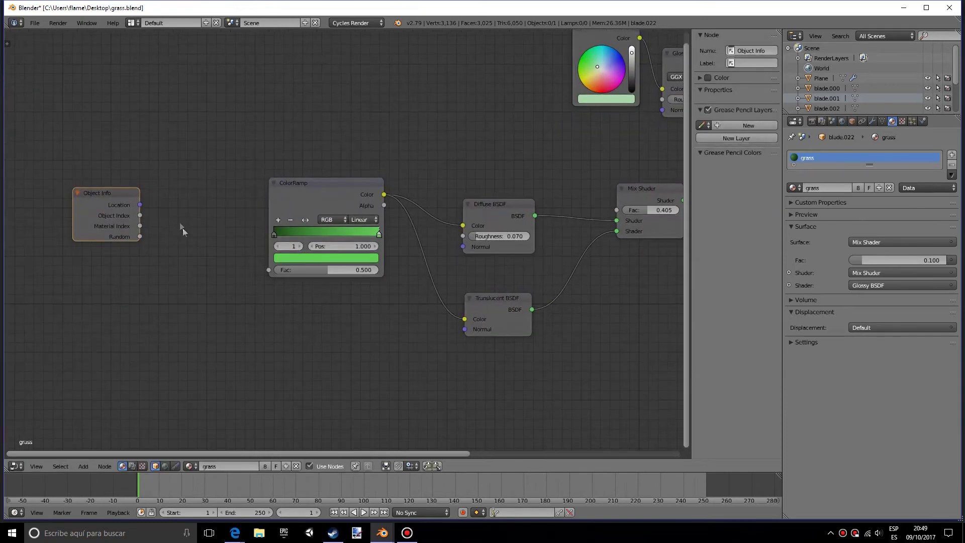
left_click_drag(140, 237, 167, 276)
left_click(167, 276)
key("t")
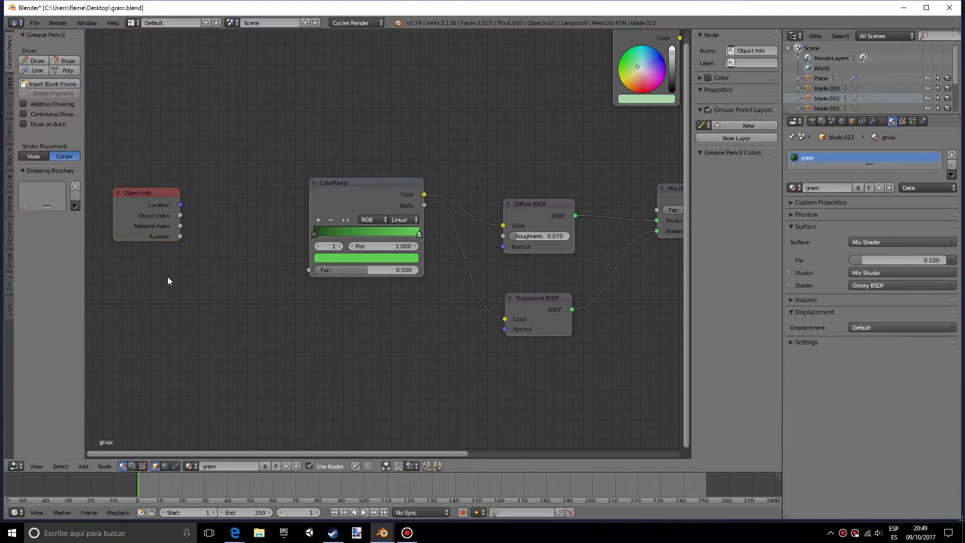
left_click(166, 204)
scroll(176, 279, "down", 1)
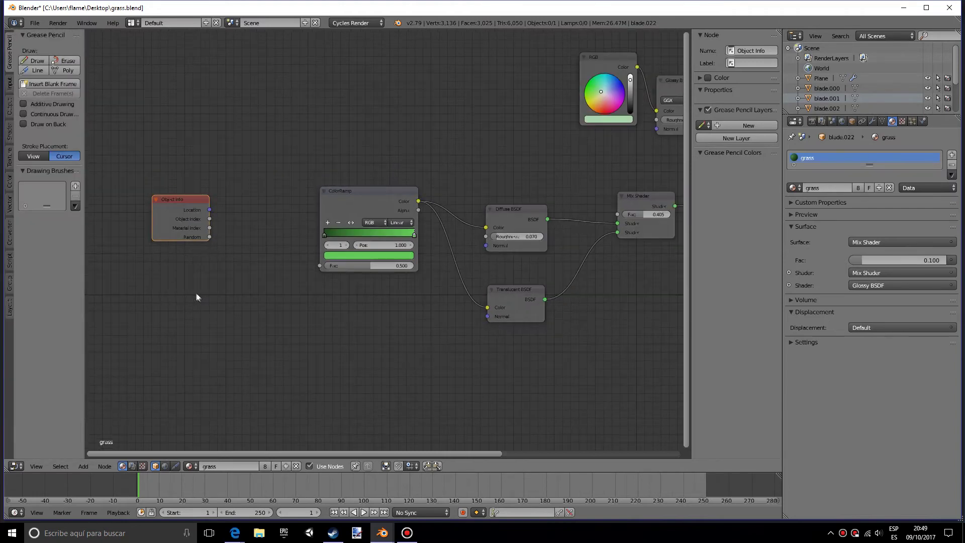
Step: Add a Math node and place it between the Object Info and ColorRamp nodes
key("shift+a")
left_click(234, 294)
type("m")
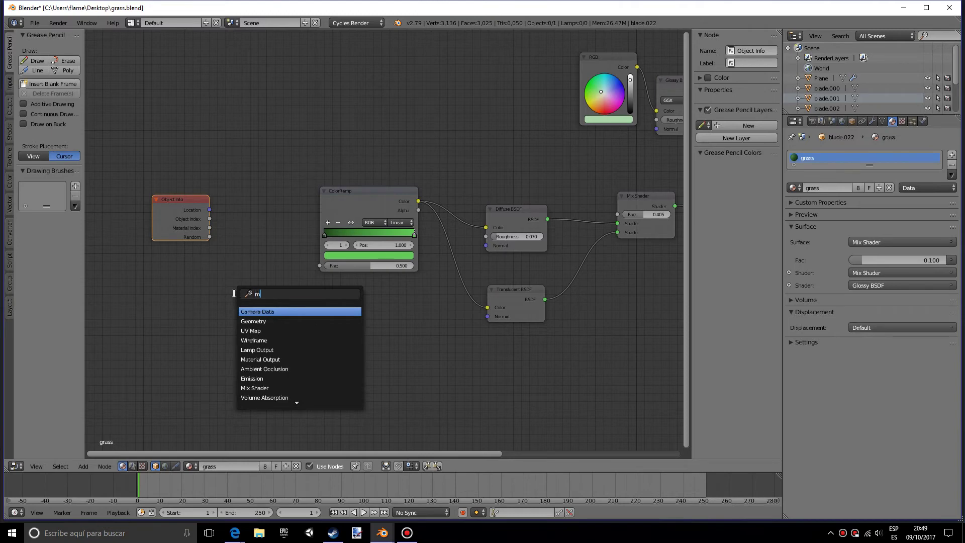
type("ath")
key("Return")
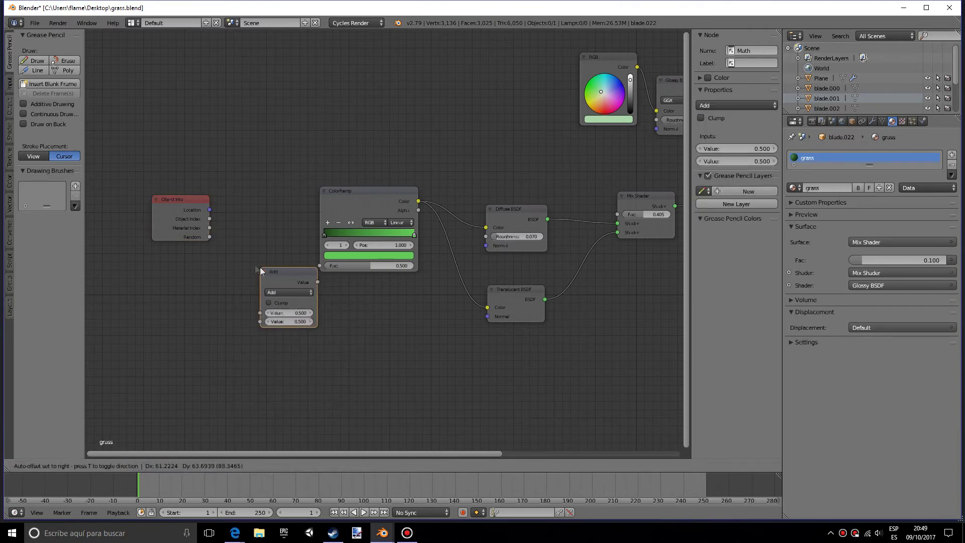
left_click(230, 260)
left_click(237, 281)
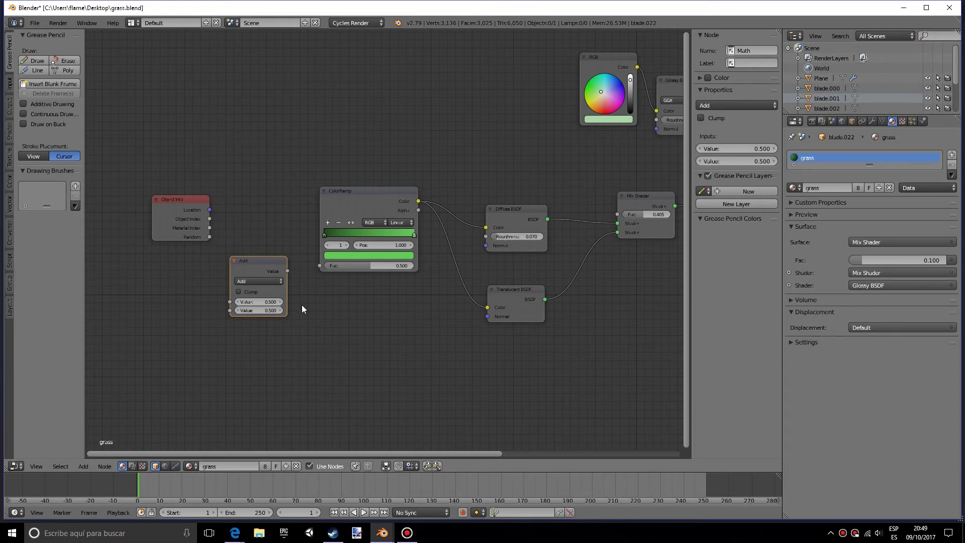
Step: Delete the Math node
key("x")
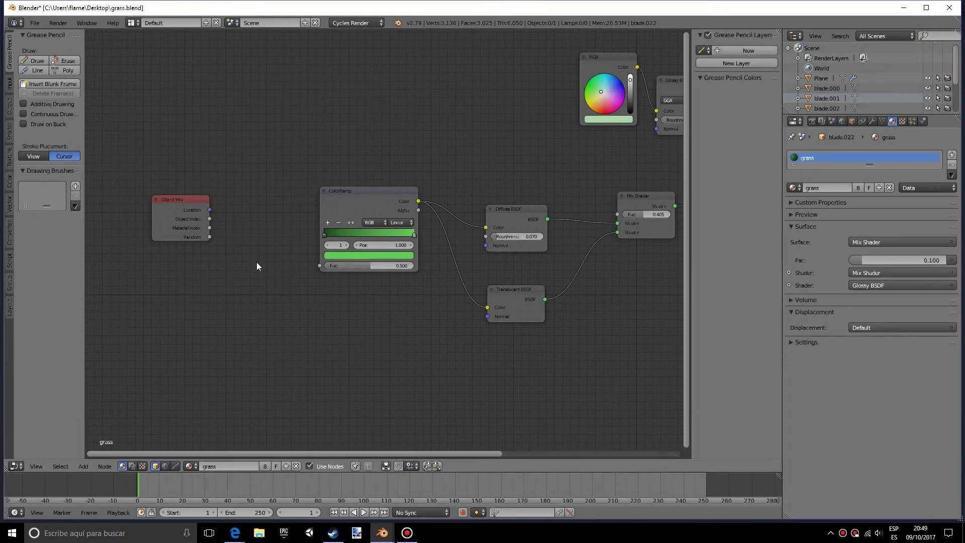
key("shift+a")
left_click(256, 262)
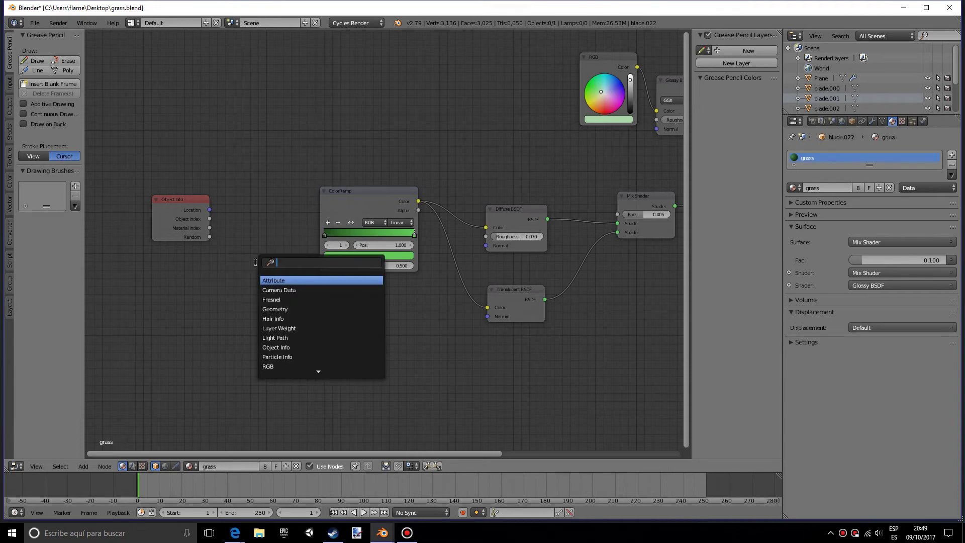
type("mix")
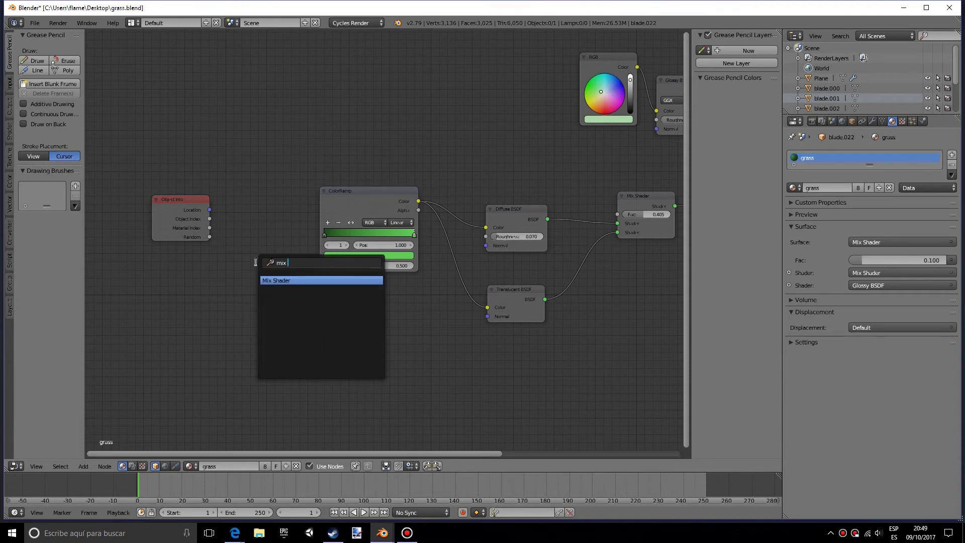
key("Return")
left_click(256, 262)
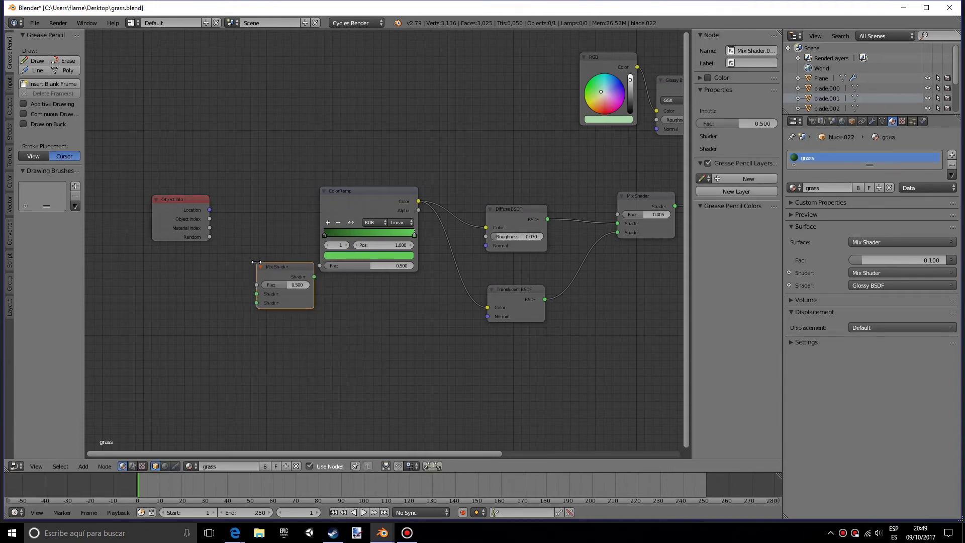
key("x")
Step: Add a MixRGB node between Object Info and ColorRamp, with the Overlay blend type and a factor of 1.000
key("shift+a")
left_click(248, 265)
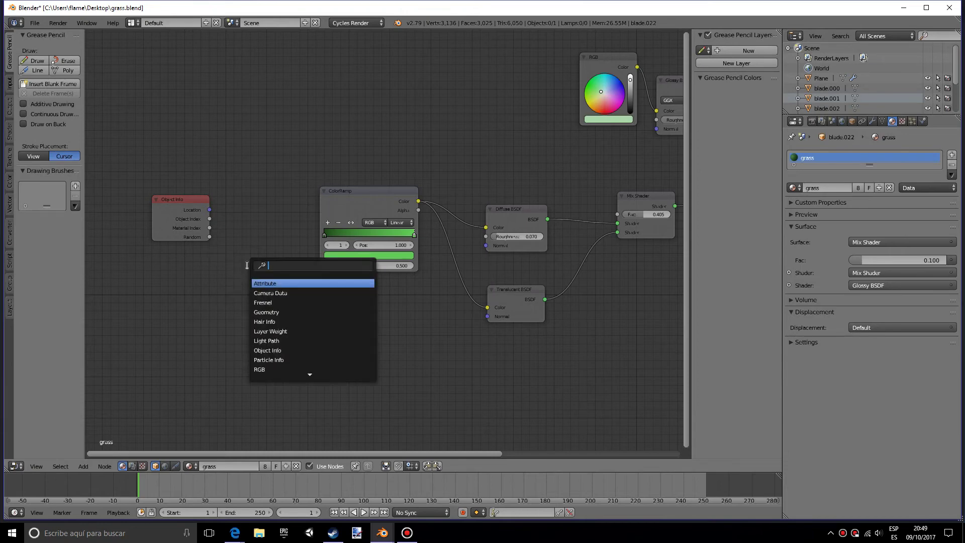
type("rgb")
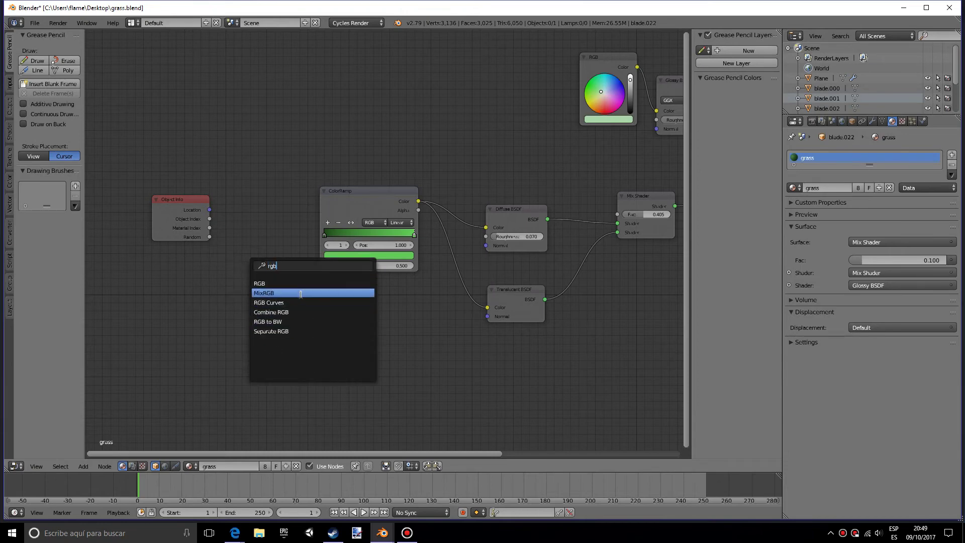
left_click(300, 293)
left_click(243, 268)
left_click(244, 270)
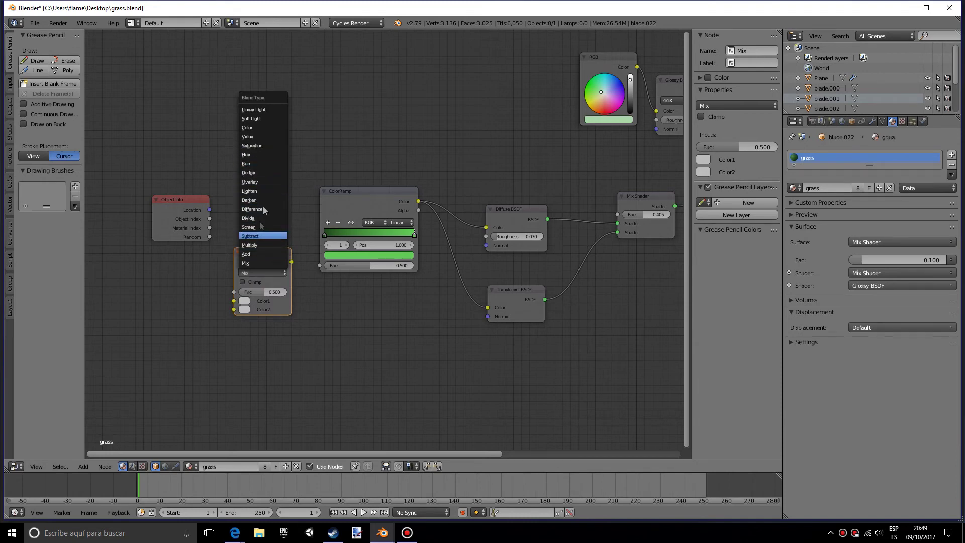
left_click(254, 181)
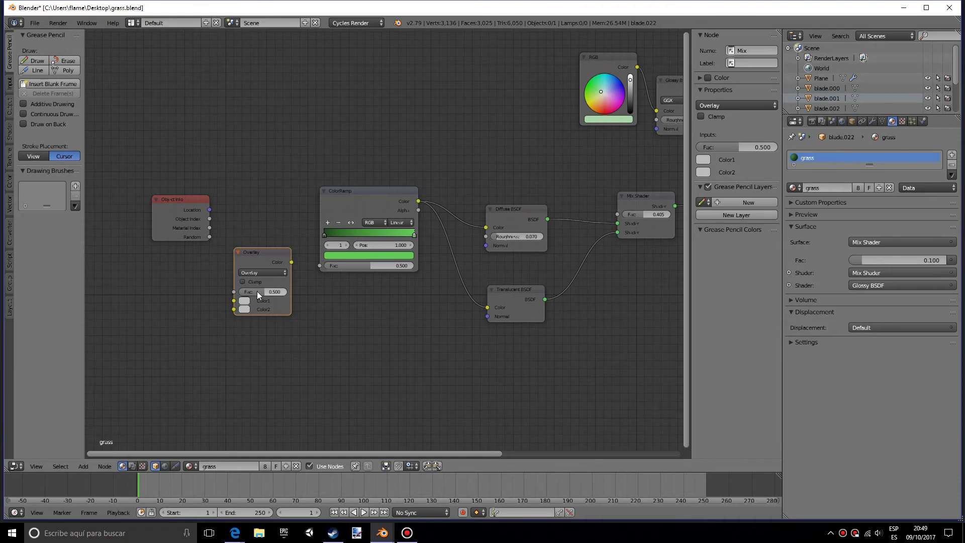
left_click_drag(257, 291, 281, 291)
Step: Connect Object Info's Random output to the Overlay node's Color1, and the Overlay node's Color output to the green ColorRamp's Fac
left_click_drag(208, 236, 237, 301)
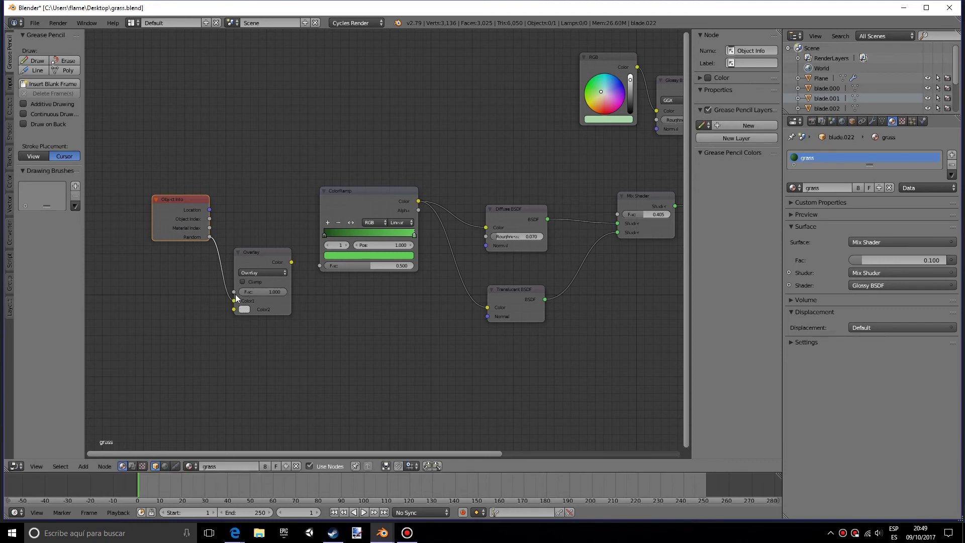
left_click_drag(291, 262, 319, 266)
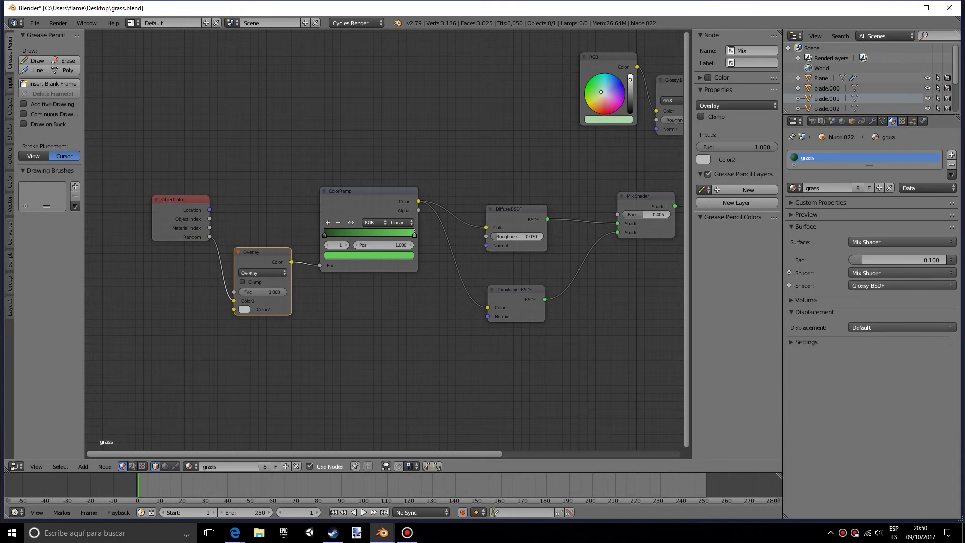
left_click(381, 203)
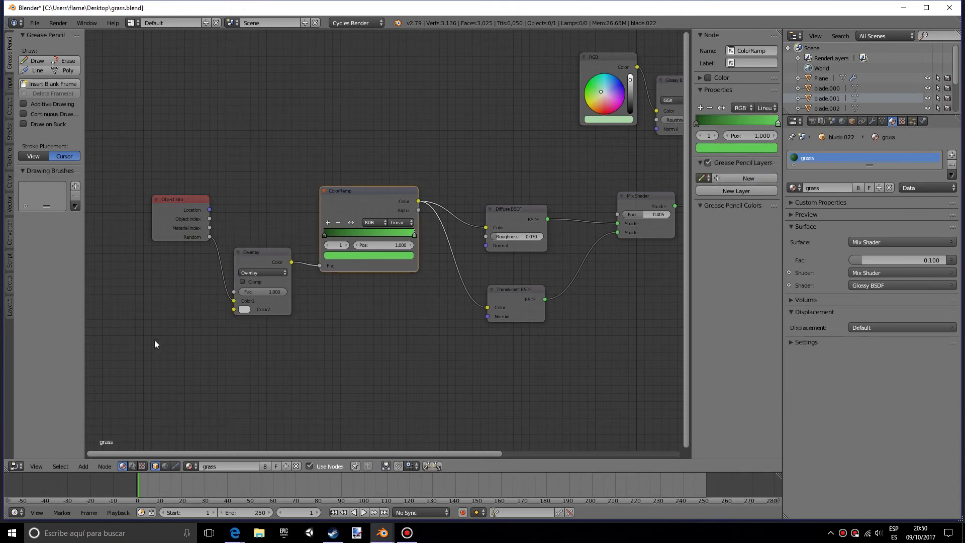
Step: Add a second ColorRamp node below Object Info and connect its Color output to the Overlay node's Color2
key("shift+a")
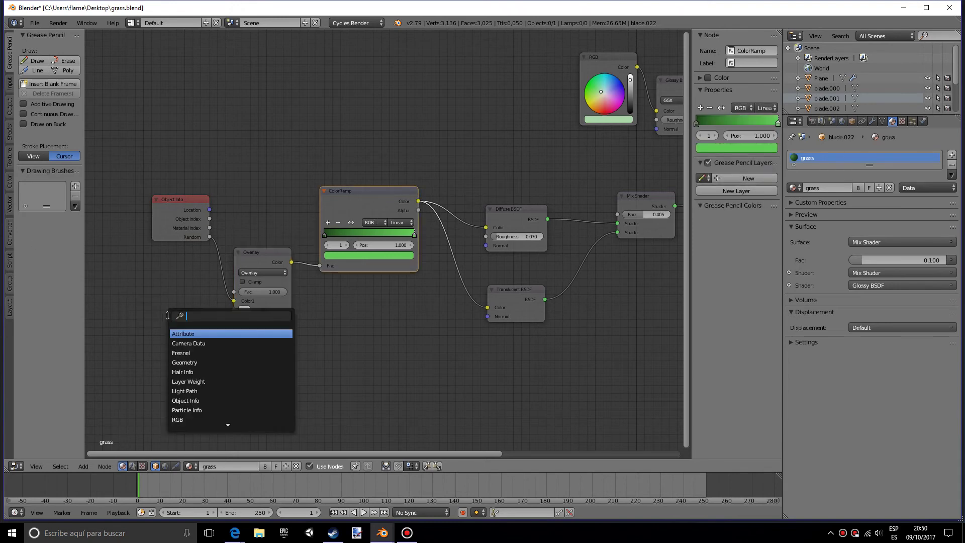
type("col")
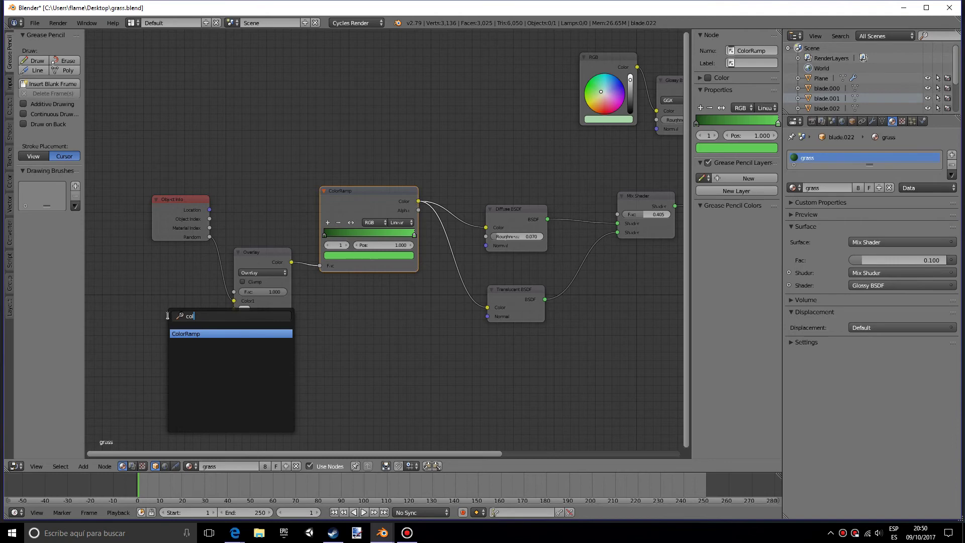
key("Return")
left_click(124, 300)
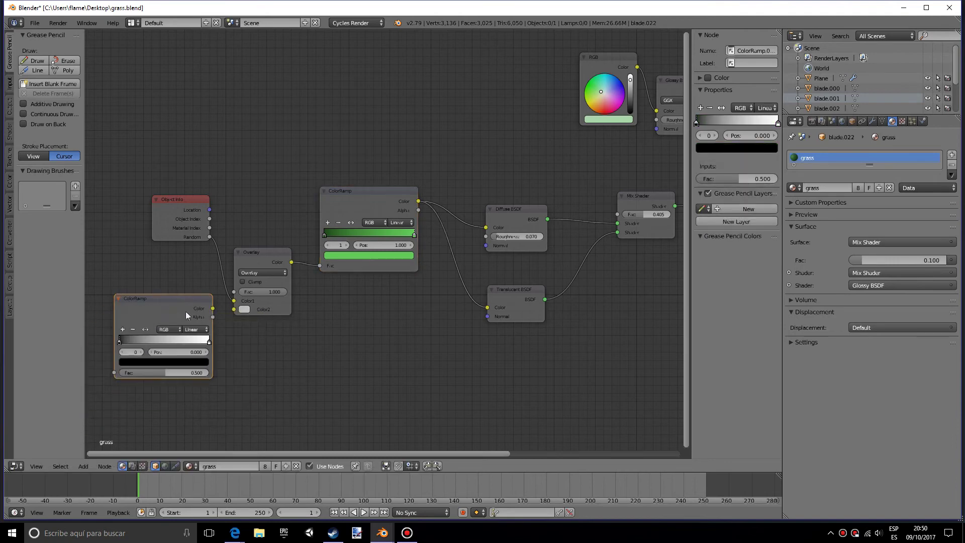
left_click_drag(213, 309, 234, 309)
Step: Move the new ColorRamp's black stop to about 0.191 and its white stop to about 0.677
left_click_drag(119, 344, 145, 348)
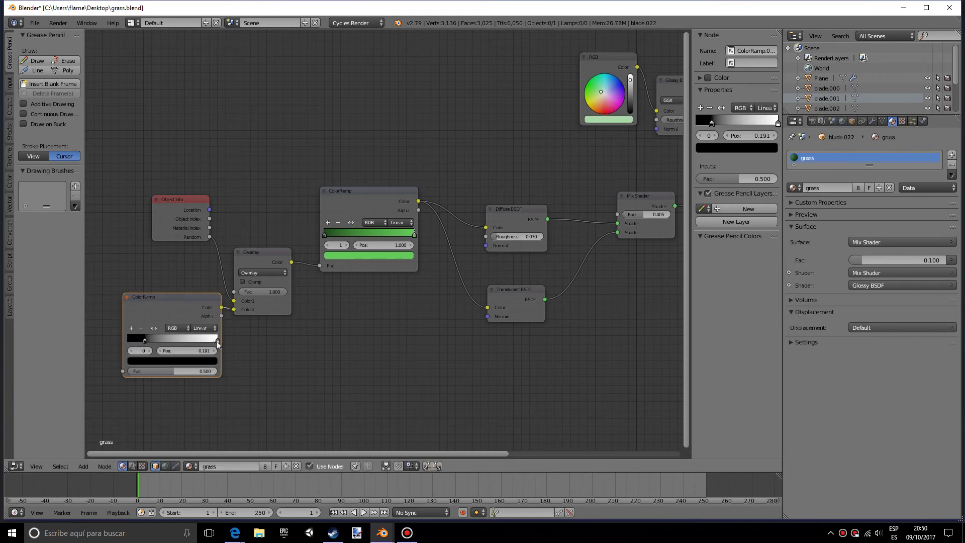
left_click_drag(217, 343, 188, 346)
Step: Add a Geometry node well to the left of the black-and-white ColorRamp
scroll(144, 372, "down", 1)
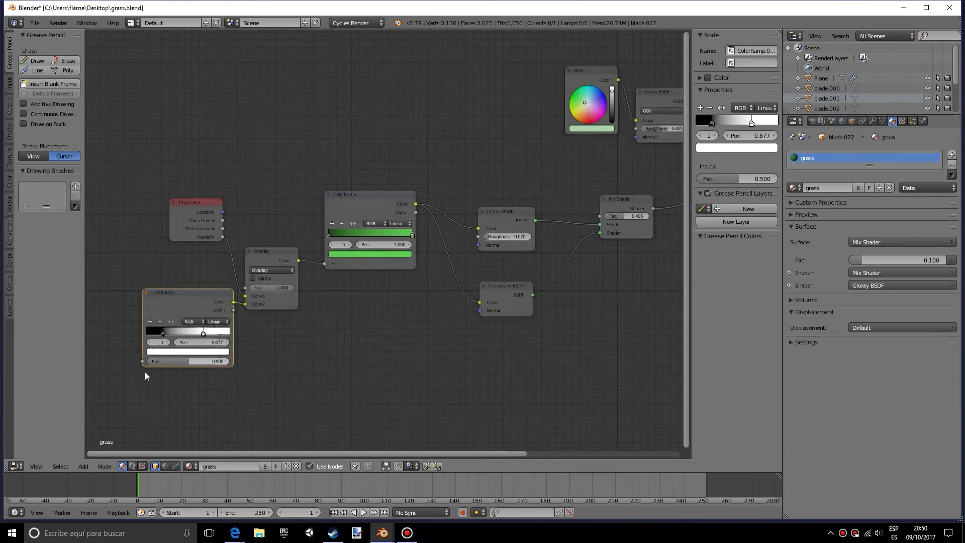
scroll(145, 374, "down", 1)
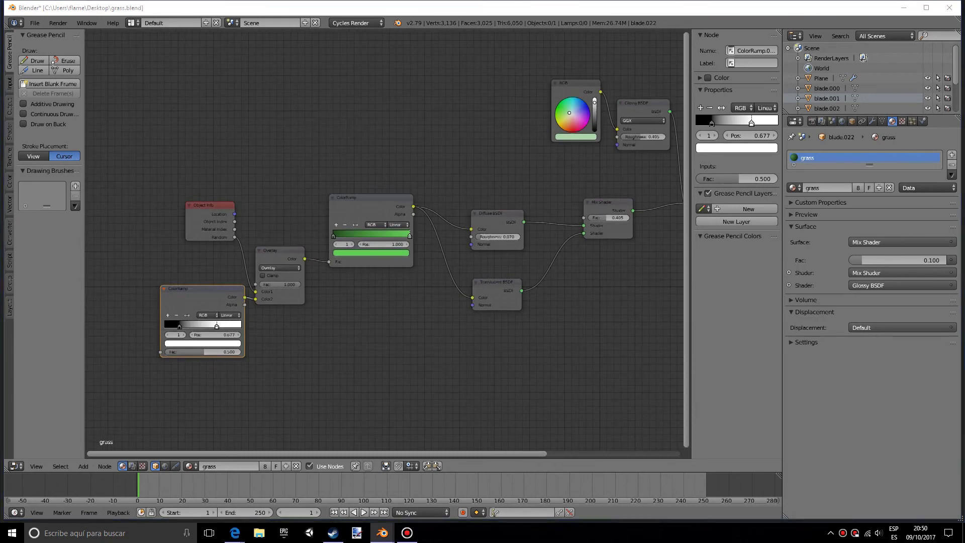
middle_click_drag(159, 378, 271, 345)
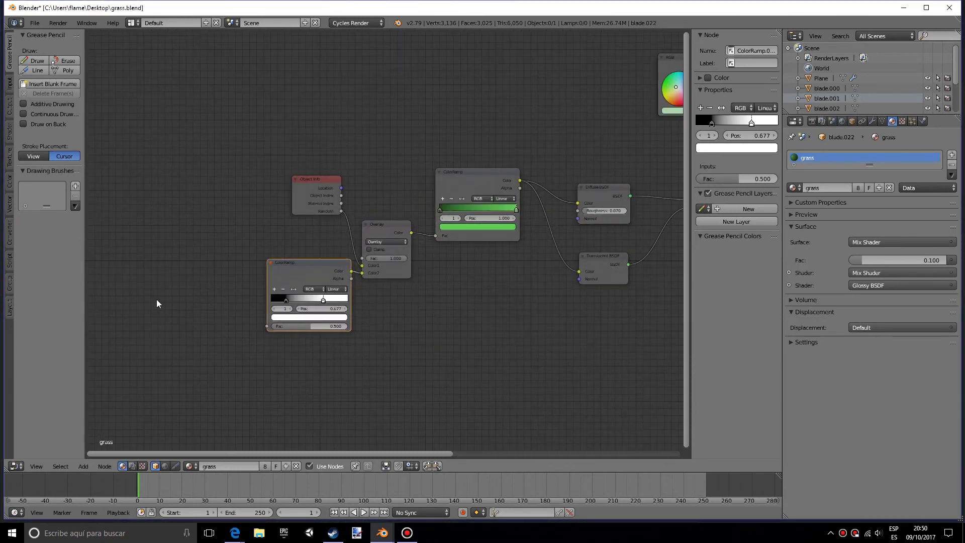
key("shift+a")
left_click(147, 270)
type("g")
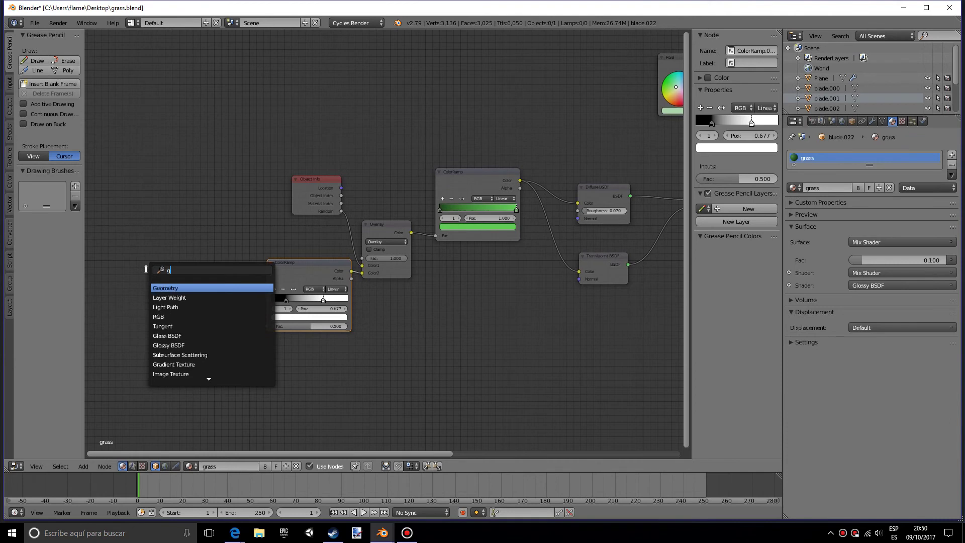
type("eom")
key("Return")
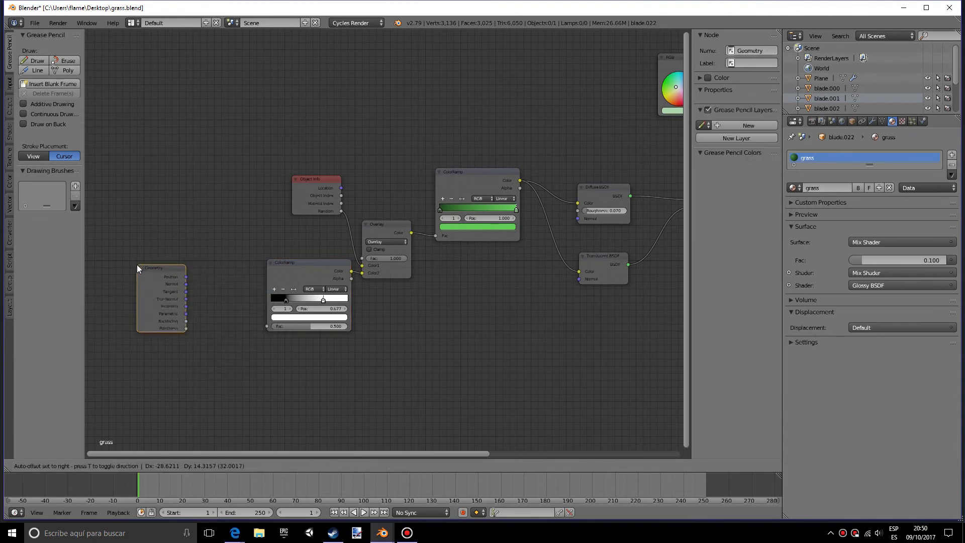
left_click(117, 263)
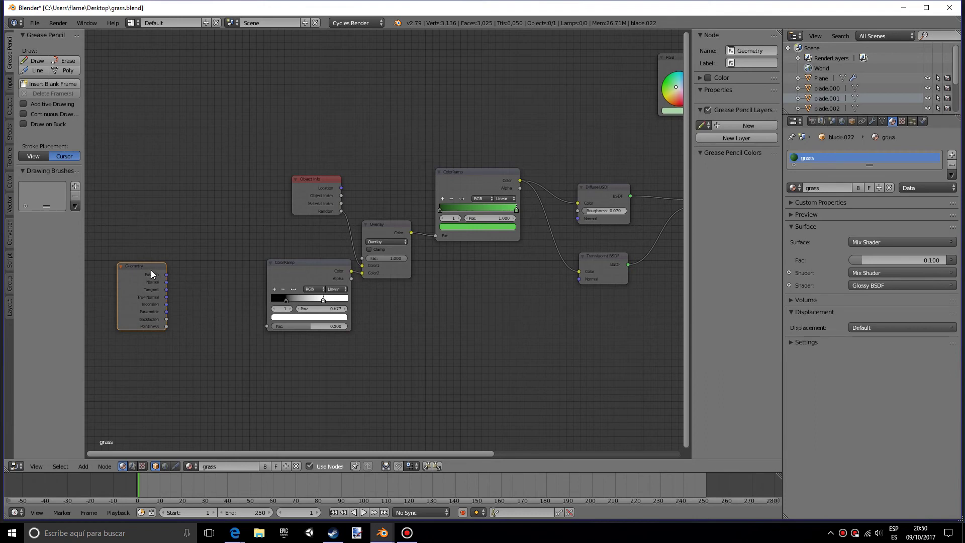
Step: Hide the node properties region and add a Noise Texture node between the Geometry node and the black-and-white ColorRamp
middle_click_drag(151, 270, 270, 272, "ctrl")
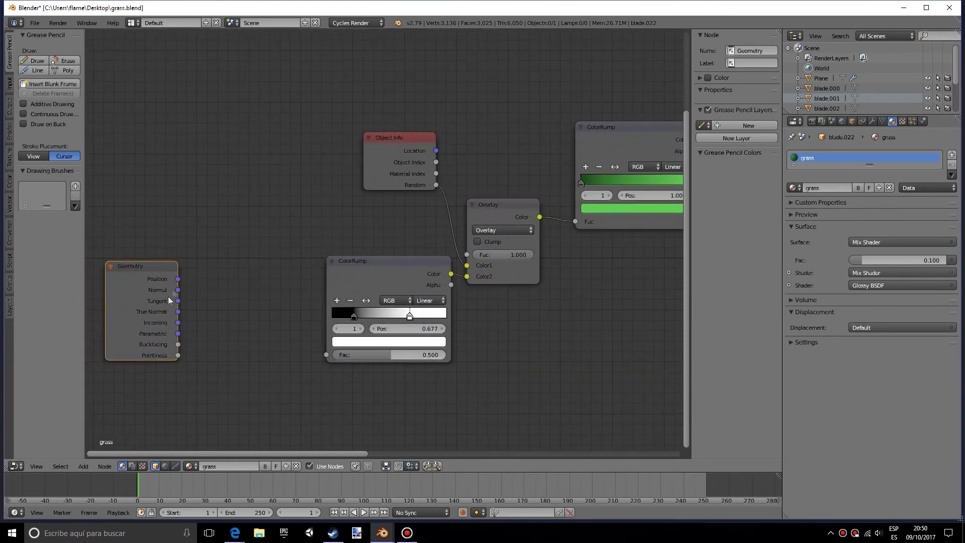
left_click_drag(178, 279, 227, 293)
key("n")
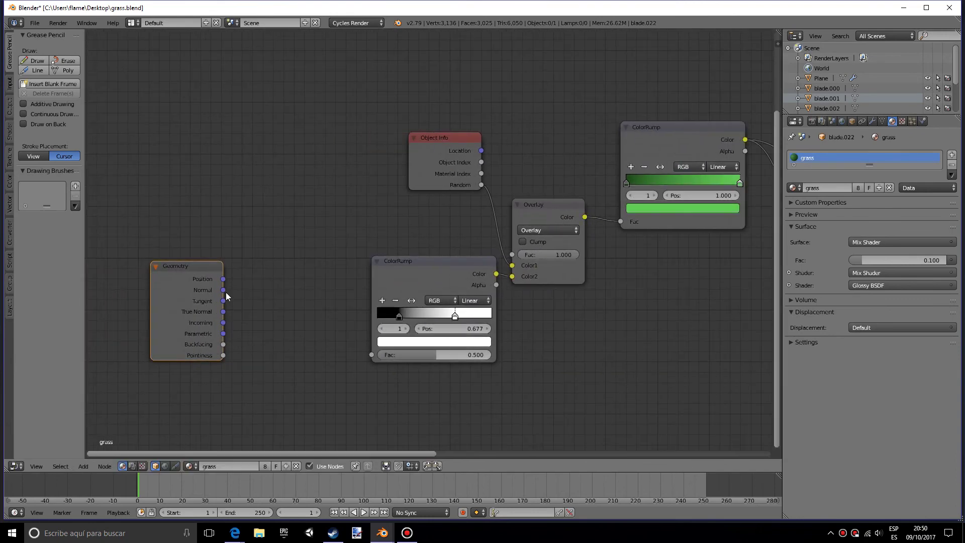
key("shift+a")
left_click(262, 296)
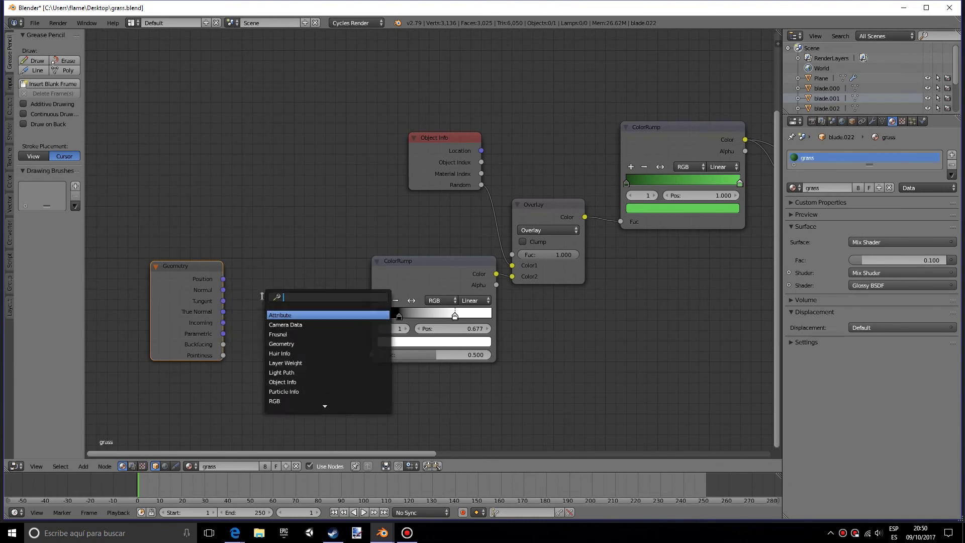
type("noise")
key("Return")
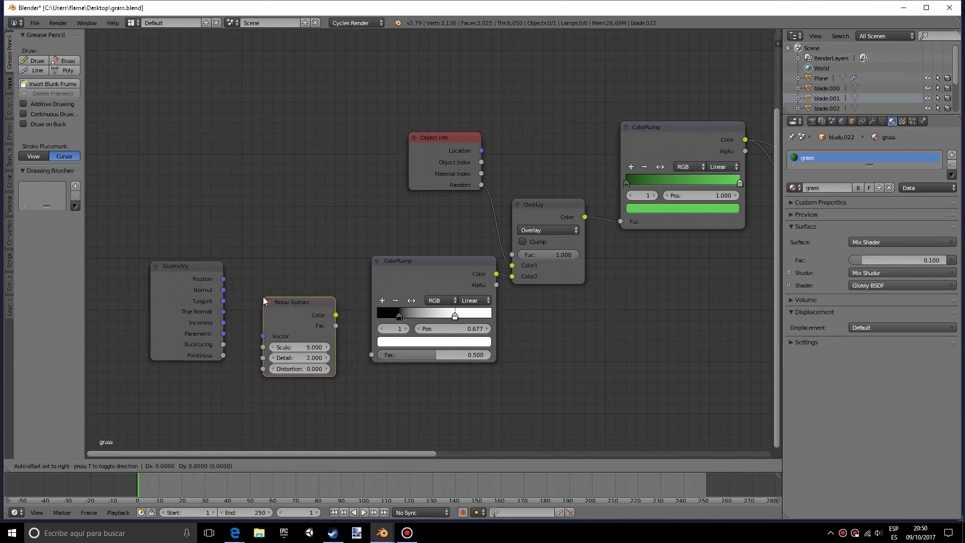
left_click(265, 273)
Step: Connect Geometry's Position output to the Noise Texture's Vector, and the Noise Texture's Fac output to the black-and-white ColorRamp's Fac
left_click_drag(223, 279, 265, 313)
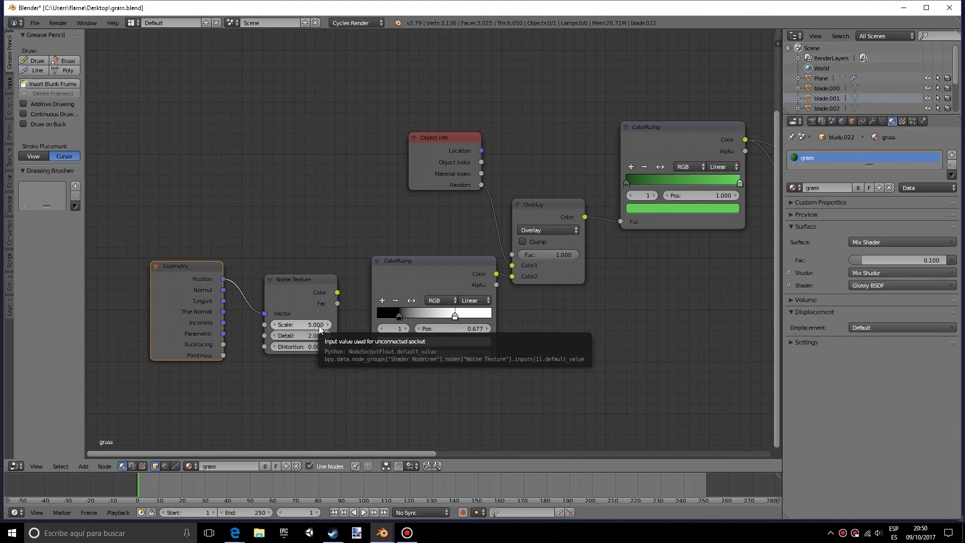
left_click_drag(336, 303, 372, 354)
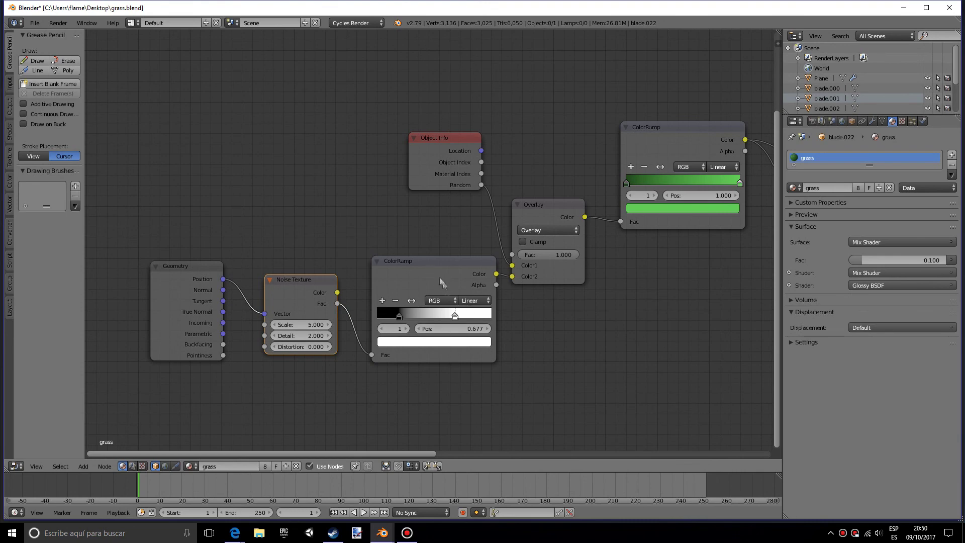
Step: Examine the complete grass node tree from the Geometry node through to the Material Output
scroll(435, 271, "down", 1)
left_click(448, 148)
scroll(544, 331, "down", 1)
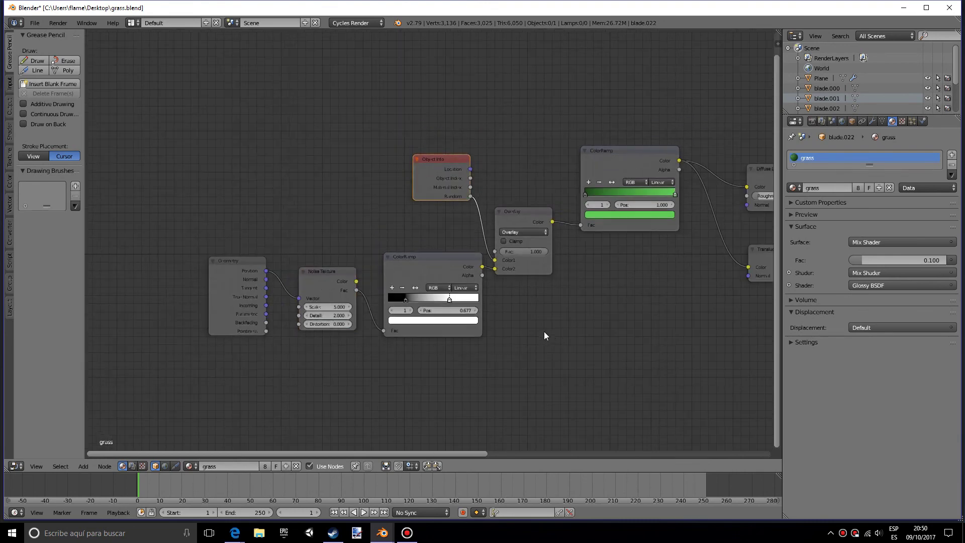
scroll(502, 333, "down", 1)
scroll(501, 334, "down", 1)
middle_click_drag(491, 327, 402, 334)
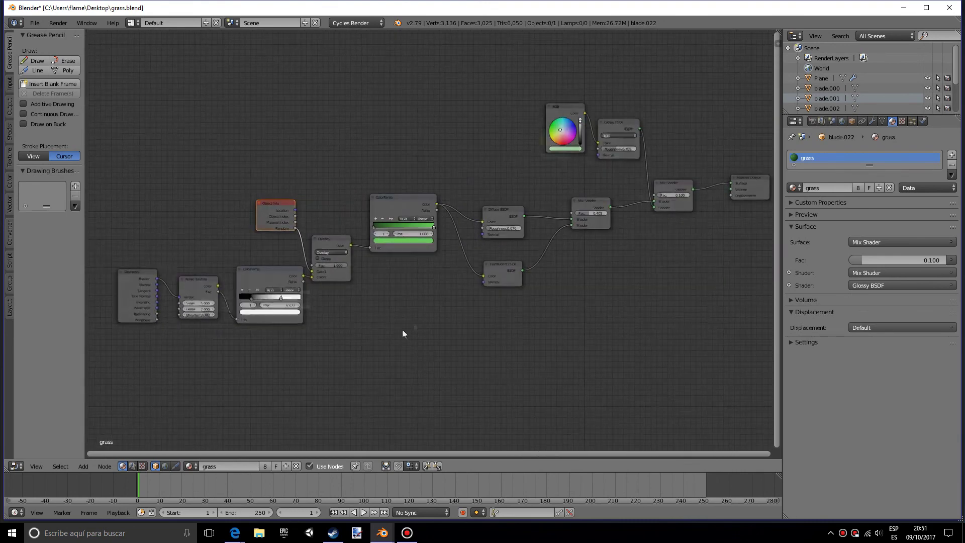
scroll(402, 333, "up", 1)
middle_click_drag(461, 315, 403, 334)
scroll(403, 333, "down", 1)
scroll(402, 334, "up", 2)
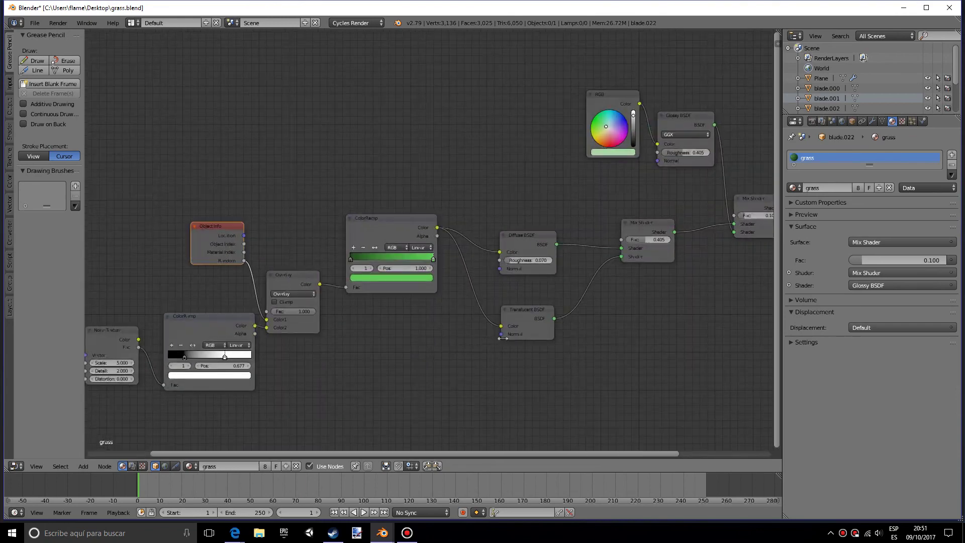
middle_click_drag(722, 287, 524, 273)
middle_click_drag(496, 309, 442, 323)
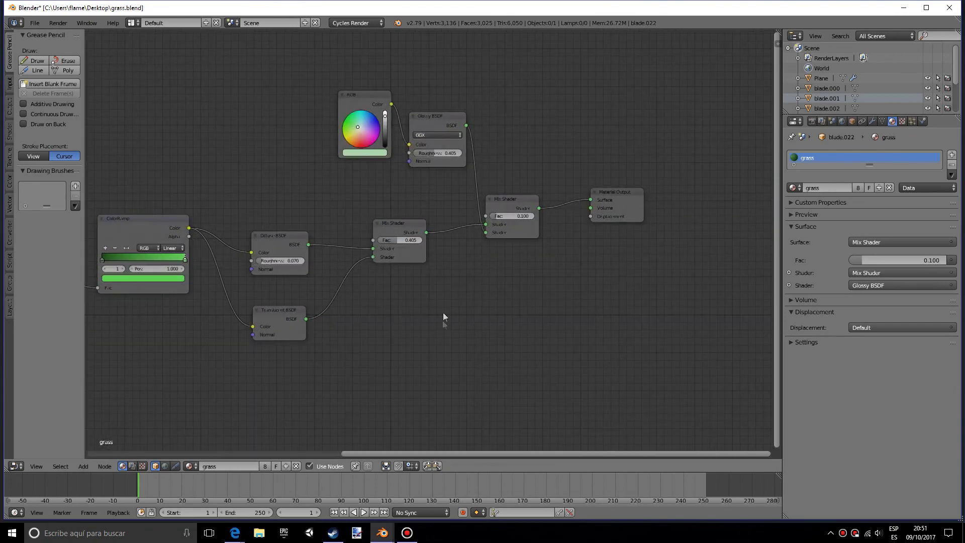
scroll(442, 326, "down", 2)
middle_click_drag(441, 326, 538, 338)
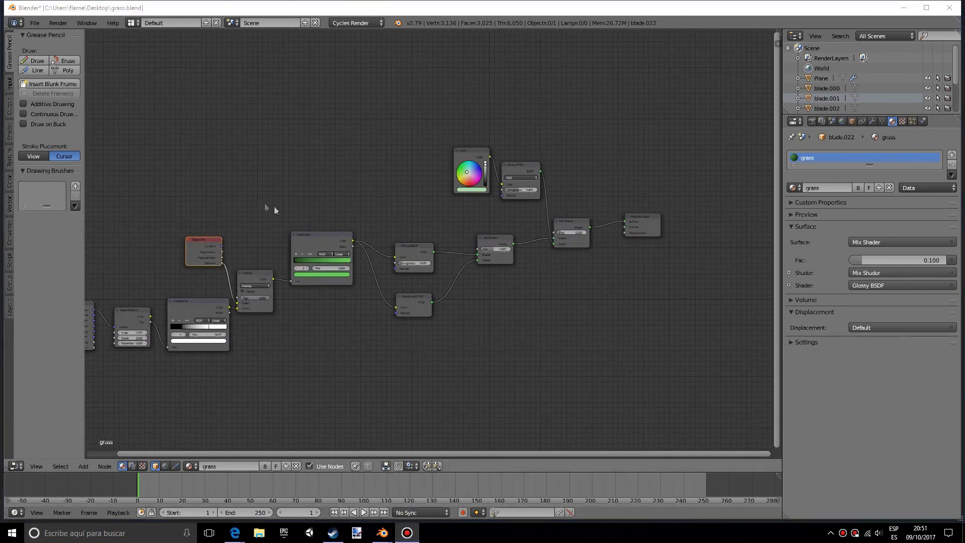
middle_click_drag(274, 210, 436, 228)
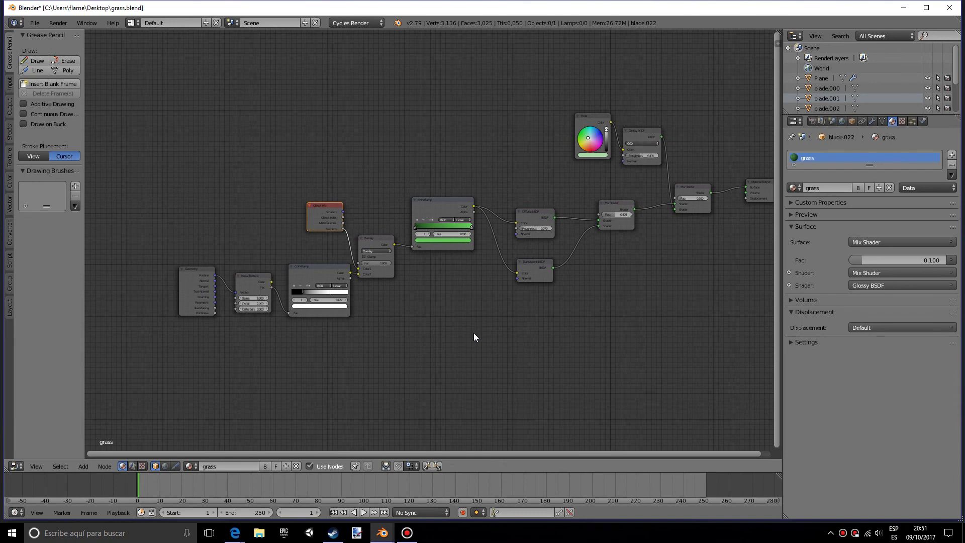